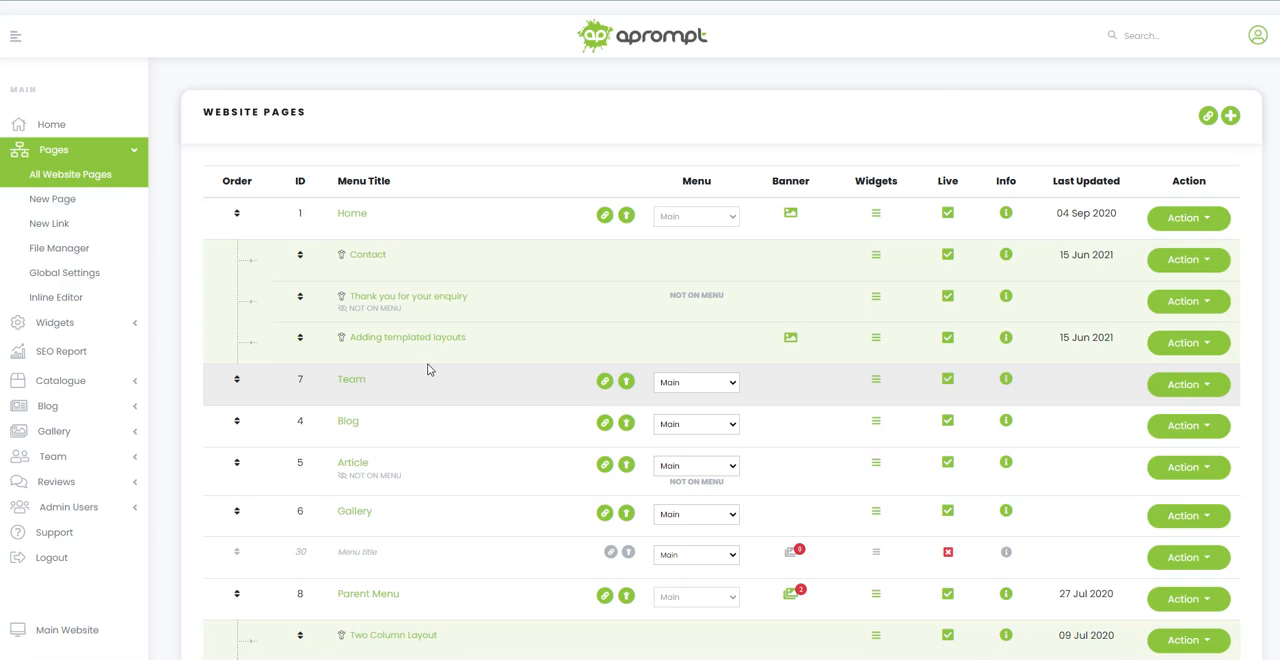
Step: Open the "Adding templated layouts" page for editing and bring up the template insertion dialog in its empty content area
{"action": "left_click", "coordinate": [396, 345]}
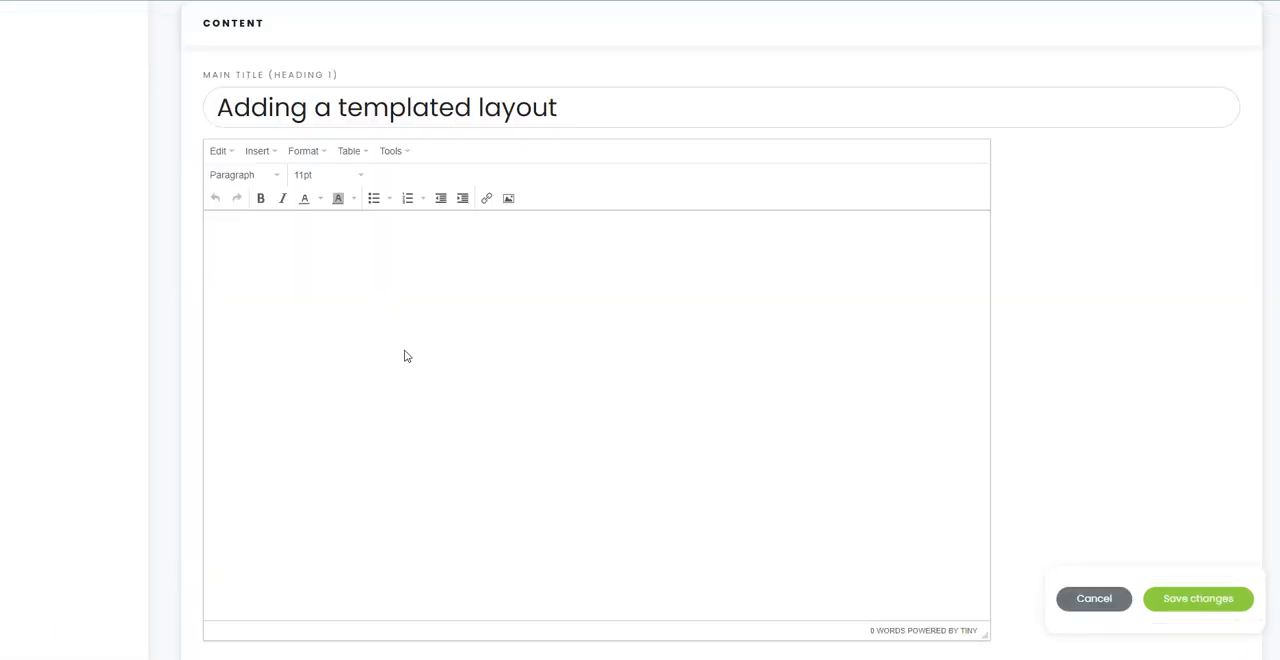
{"action": "left_click", "coordinate": [313, 259]}
{"action": "key", "text": "Return"}
{"action": "left_click", "coordinate": [259, 155]}
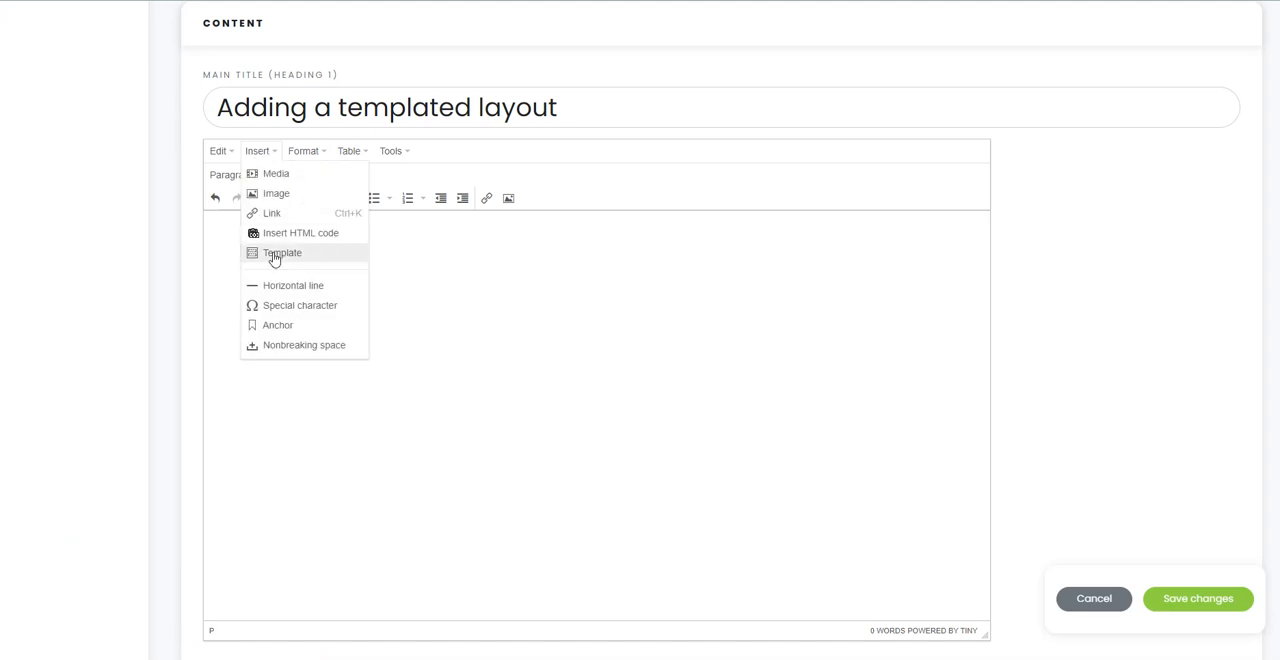
{"action": "left_click", "coordinate": [274, 256]}
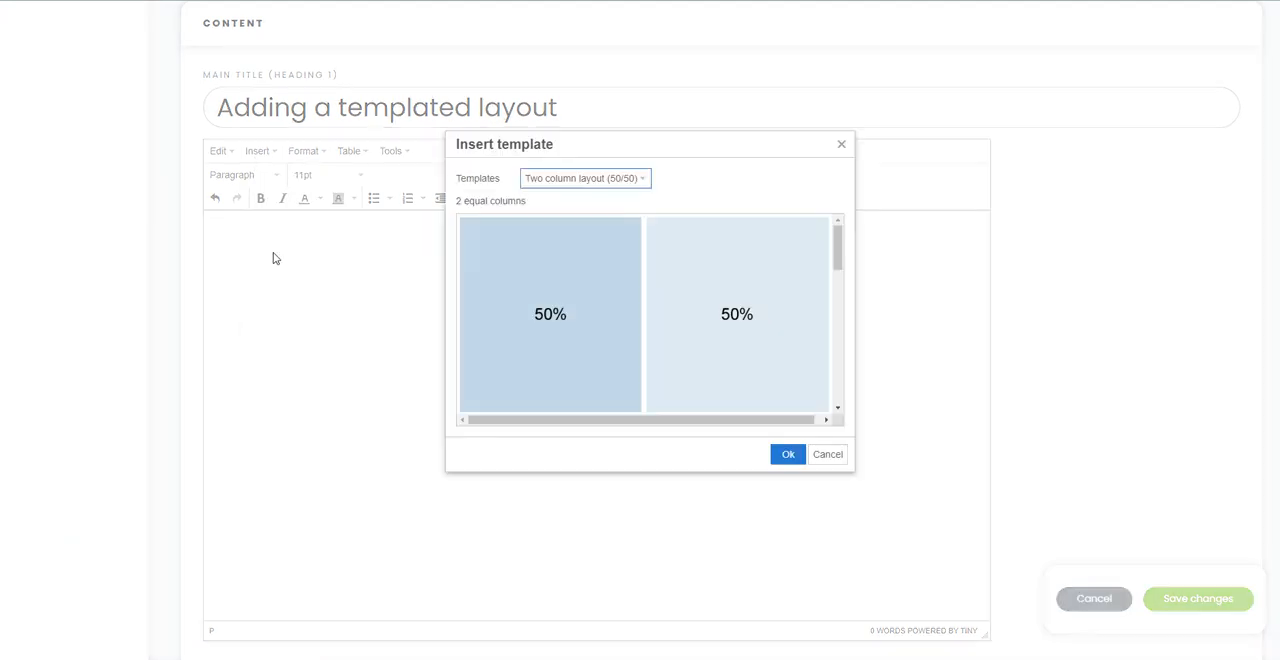
Step: Insert the "Three column layout (33/33/33)" template into the page content after previewing it
{"action": "left_click", "coordinate": [634, 184]}
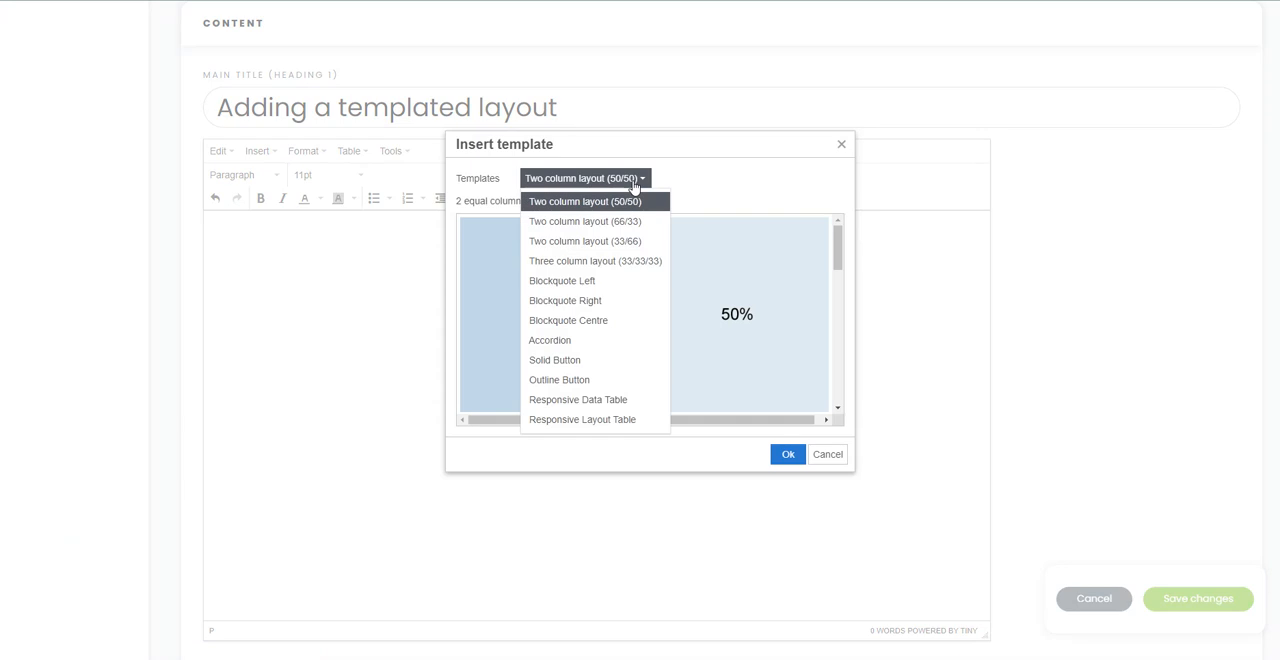
{"action": "left_click", "coordinate": [567, 262]}
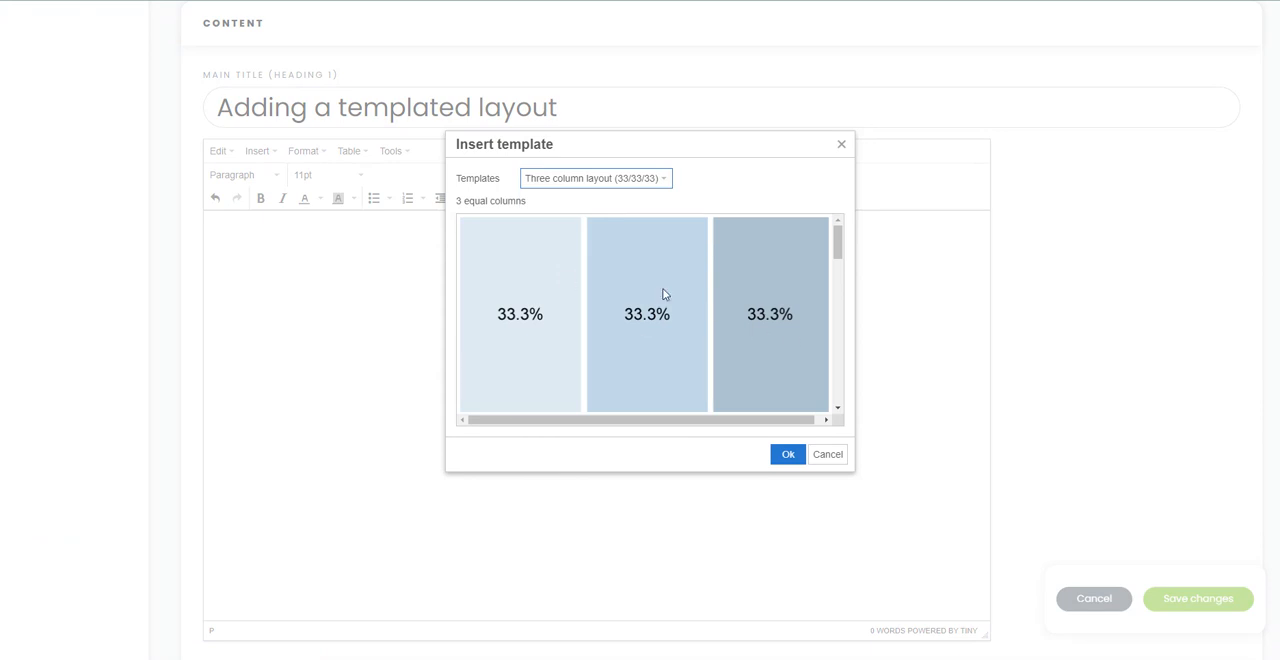
{"action": "scroll", "coordinate": [766, 331], "scroll_direction": "down", "scroll_amount": 3}
{"action": "scroll", "coordinate": [701, 305], "scroll_direction": "up", "scroll_amount": 2}
{"action": "scroll", "coordinate": [701, 305], "scroll_direction": "down", "scroll_amount": 6}
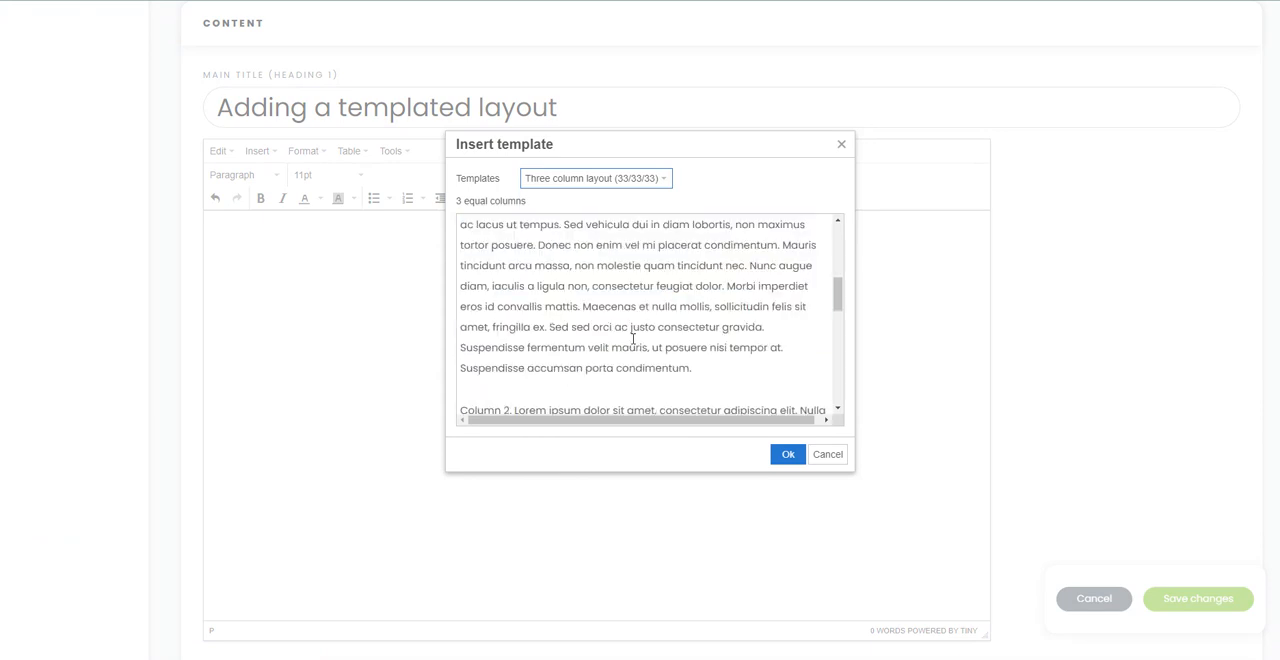
{"action": "scroll", "coordinate": [507, 267], "scroll_direction": "up", "scroll_amount": 2}
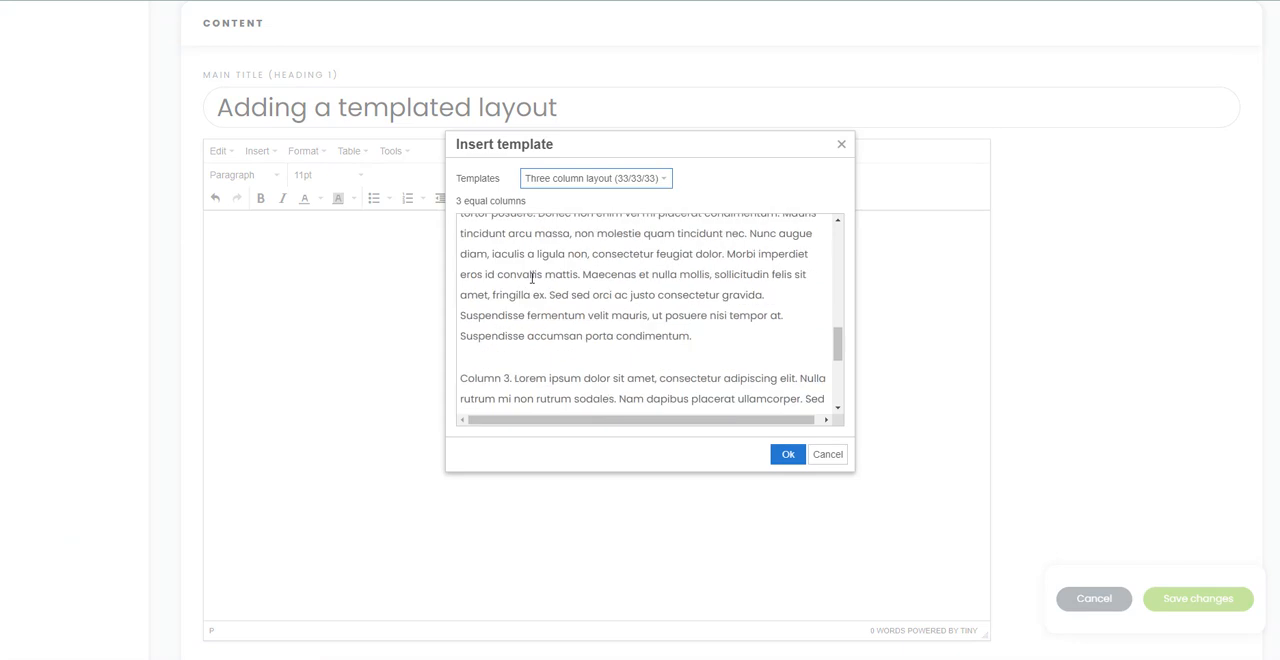
{"action": "scroll", "coordinate": [507, 262], "scroll_direction": "down", "scroll_amount": 4}
{"action": "scroll", "coordinate": [505, 270], "scroll_direction": "up", "scroll_amount": 5}
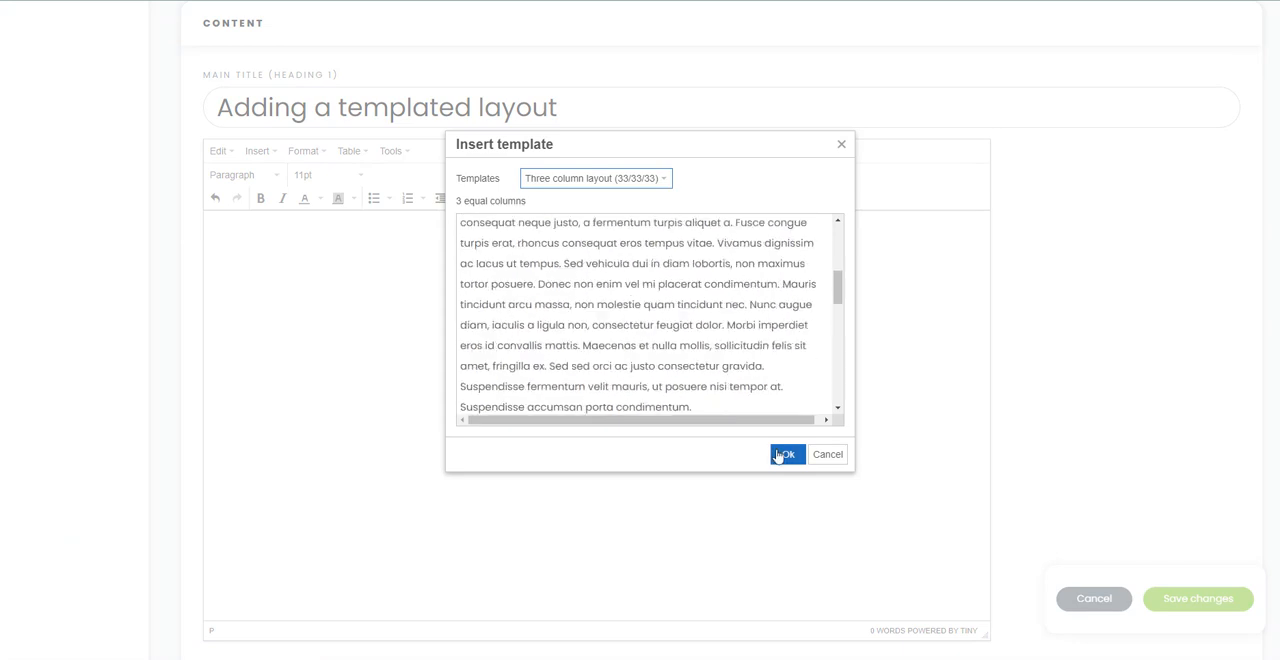
{"action": "left_click", "coordinate": [787, 455]}
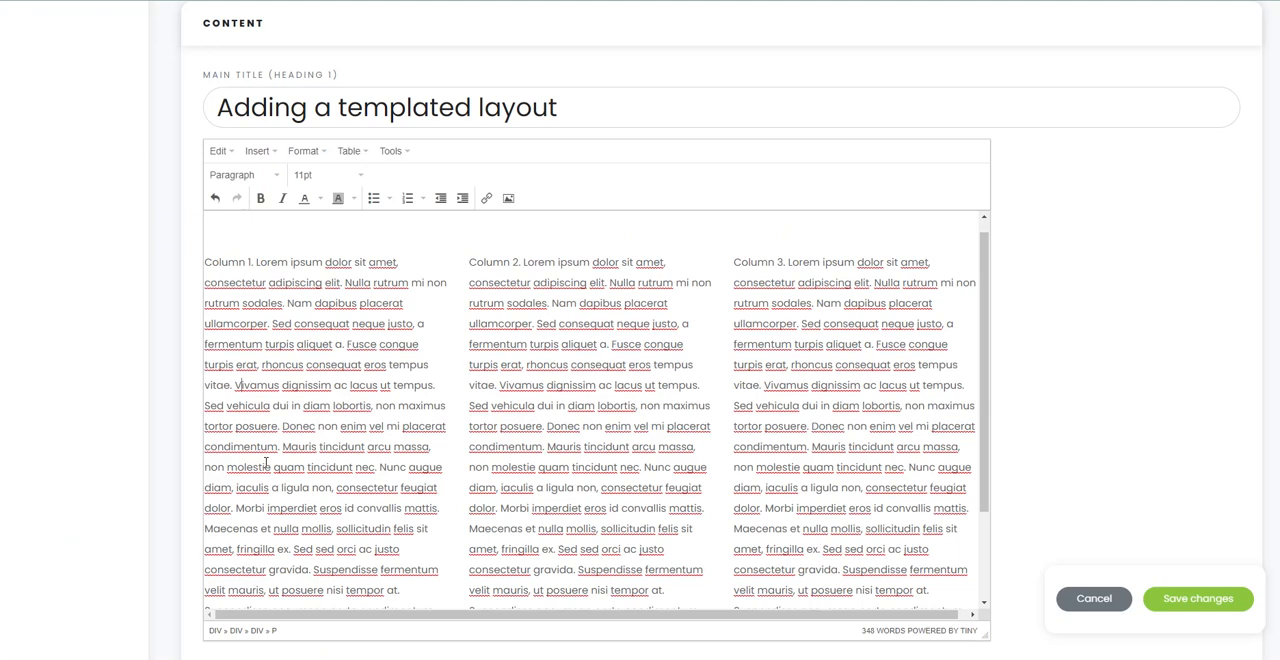
Step: Switch the content editor to pasting as plain text and dismiss the notice
{"action": "left_click", "coordinate": [219, 153]}
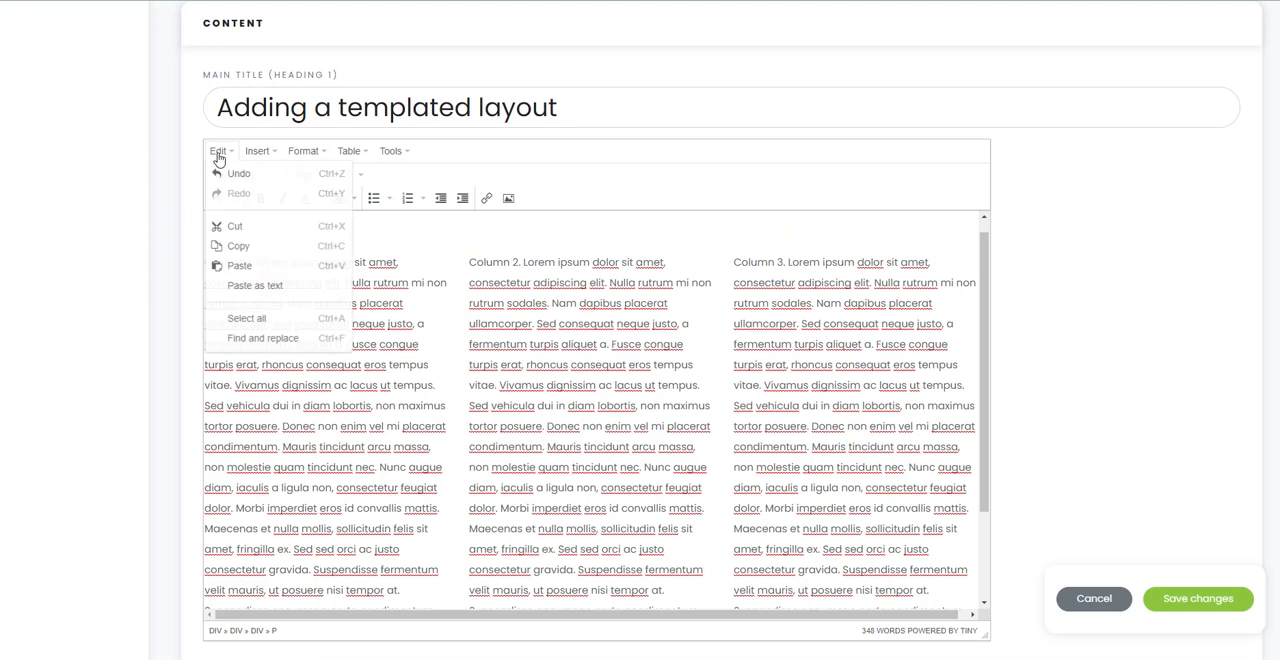
{"action": "left_click", "coordinate": [221, 287]}
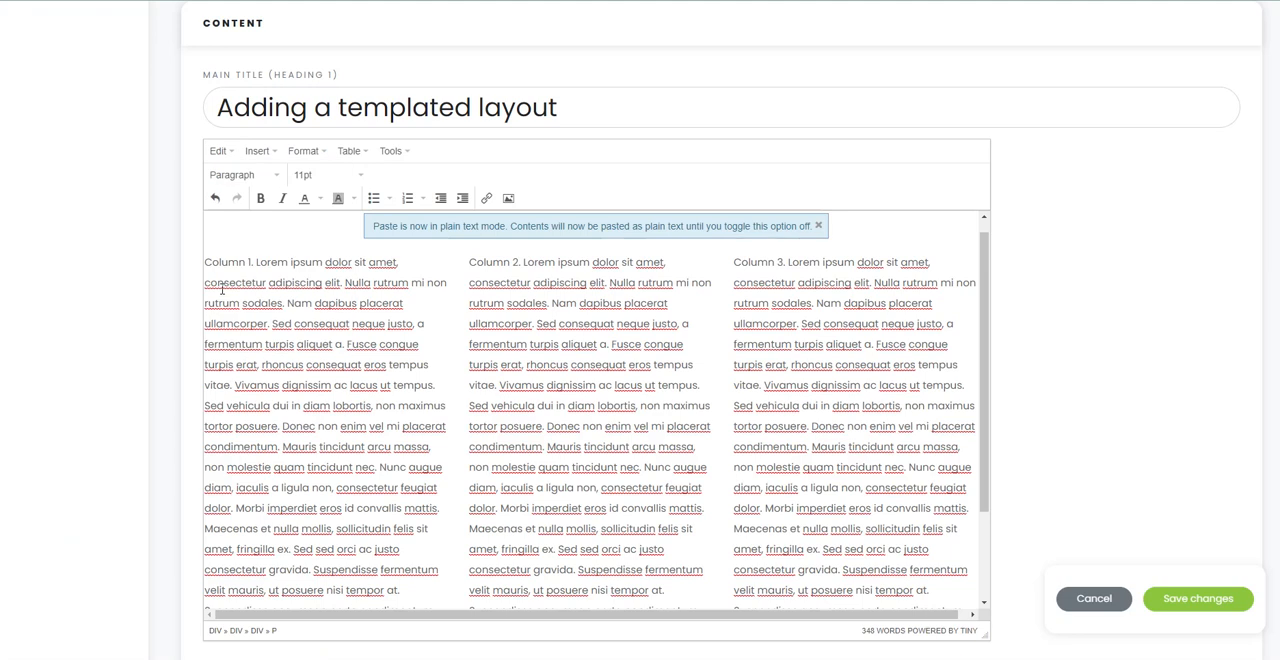
{"action": "left_click", "coordinate": [816, 227]}
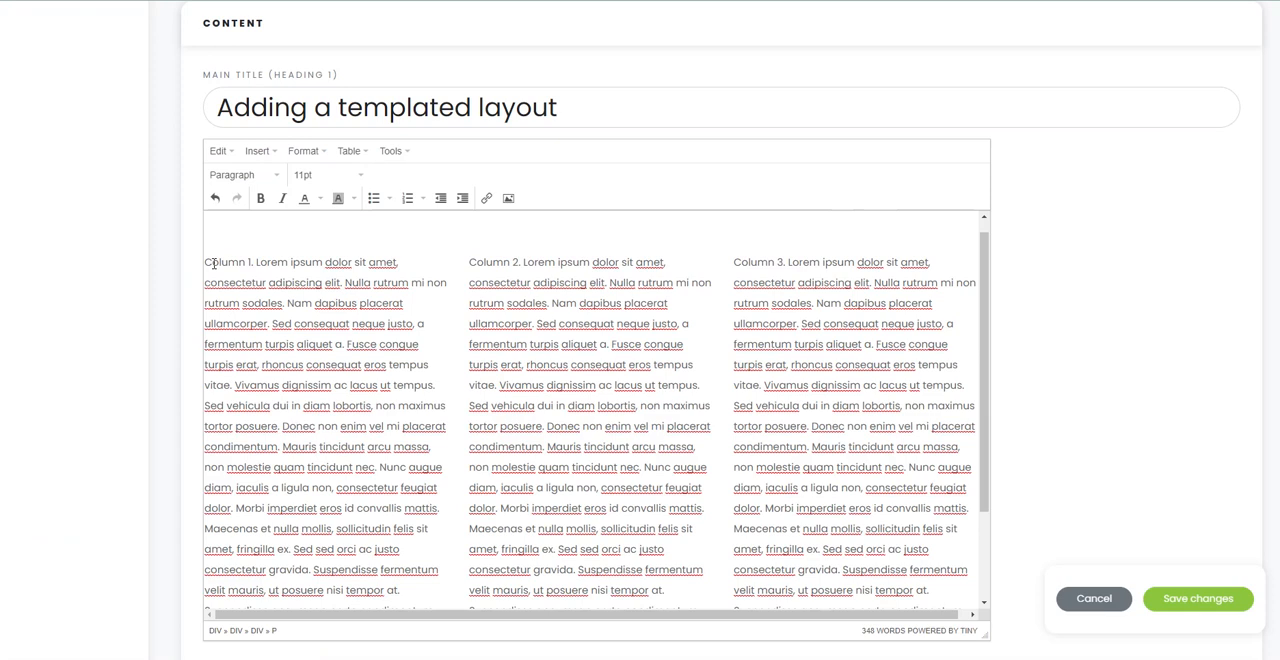
Step: Replace the first column's placeholder text with the copied "Creative passion" text and delete the leftover placeholder characters around it
{"action": "left_click_drag", "start_coordinate": [213, 263], "coordinate": [426, 545]}
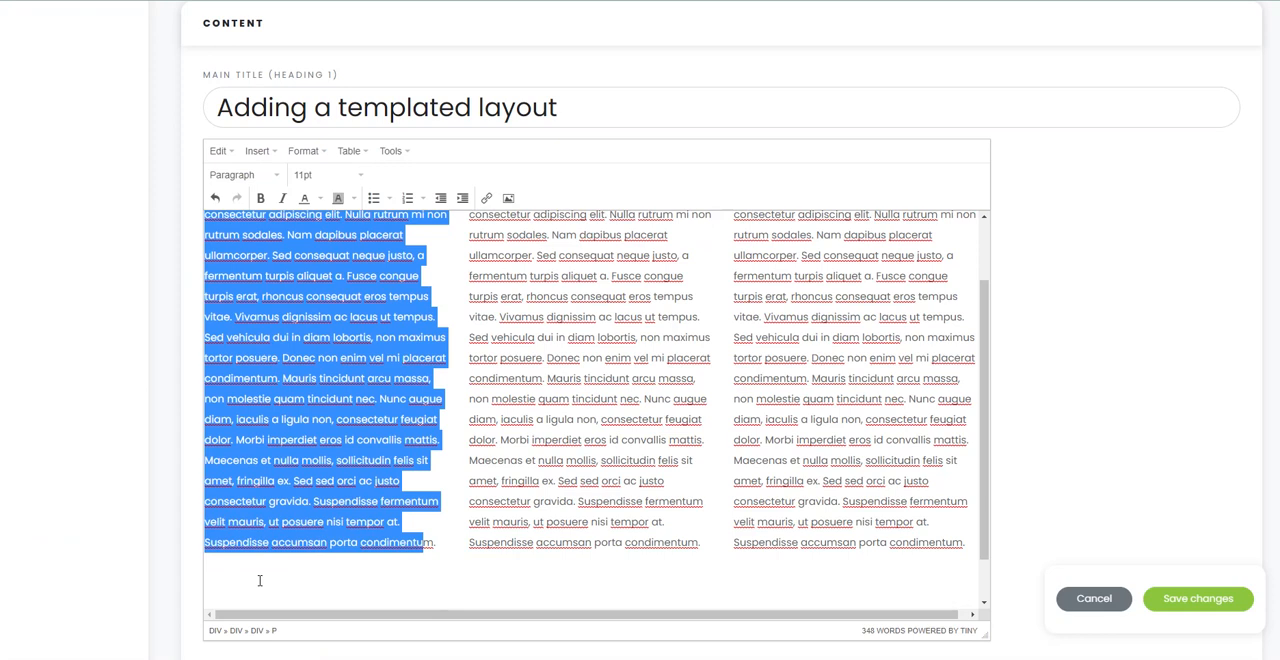
{"action": "type", "text": "Creative passion As a well-established website design company we are passionate about creating high quality web sites. We'll work with you to understand your business, your target markets and your aims so that we can raise your online profile and give you a site of which you can be proud. So, whether you're just starting your new business or you're an established brand who wants to boost your online marketing, we can help."}
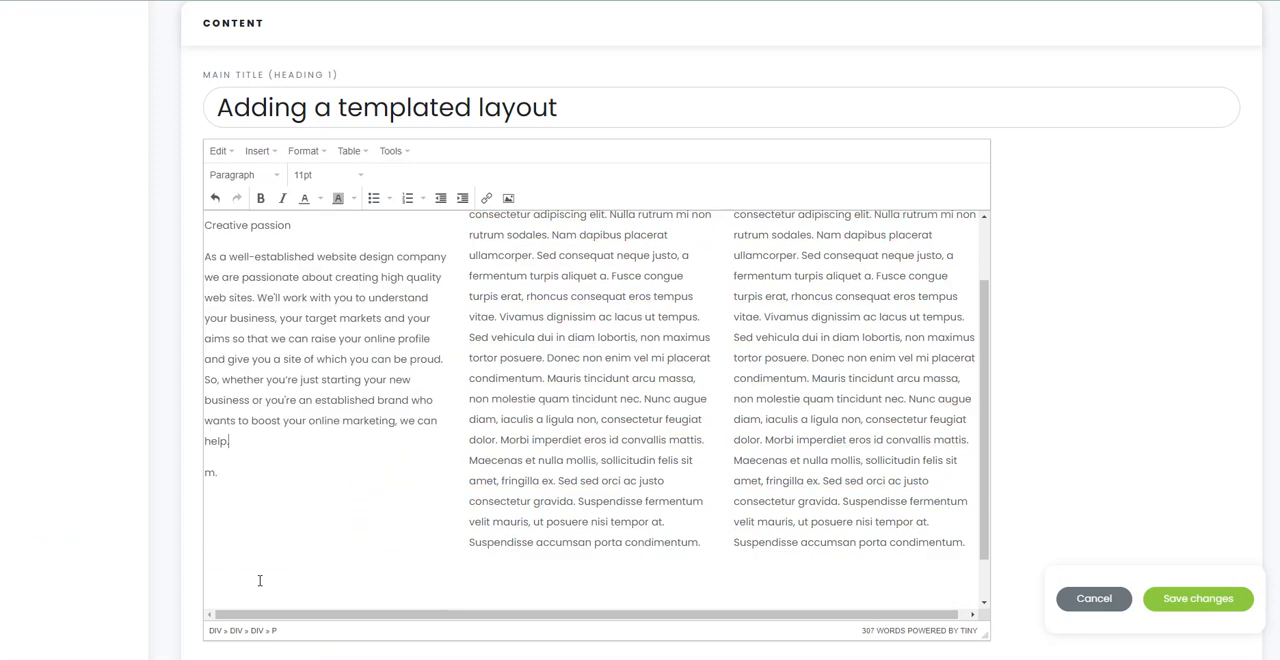
{"action": "left_click_drag", "start_coordinate": [220, 474], "coordinate": [204, 474]}
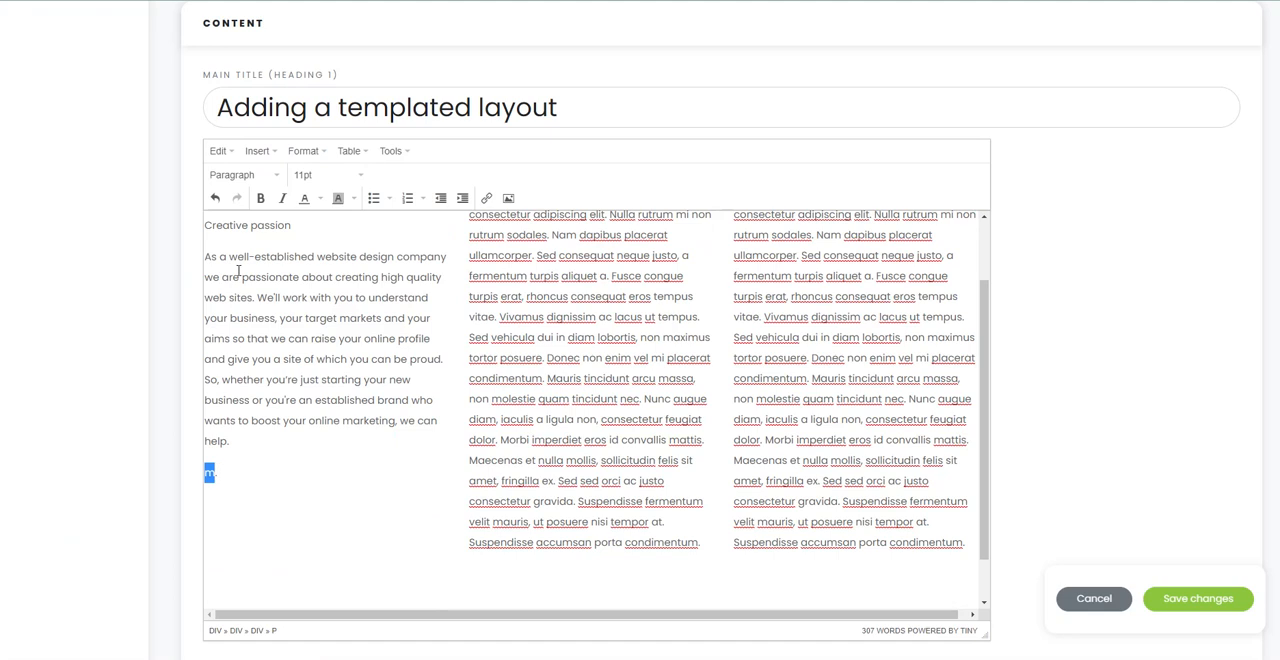
{"action": "left_click", "coordinate": [241, 441]}
{"action": "key", "text": "Delete"}
{"action": "key", "text": "Delete"}
{"action": "key", "text": "Delete"}
{"action": "scroll", "coordinate": [247, 445], "scroll_direction": "up", "scroll_amount": 1}
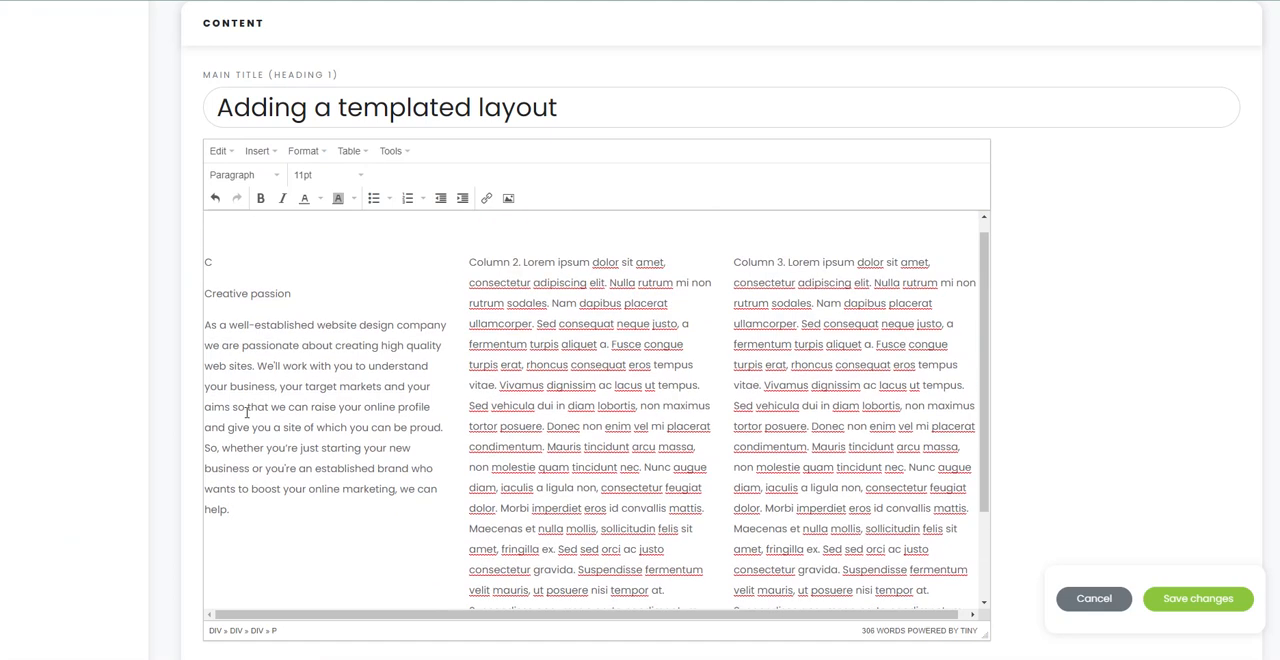
{"action": "left_click", "coordinate": [205, 293]}
{"action": "key", "text": "BackSpace"}
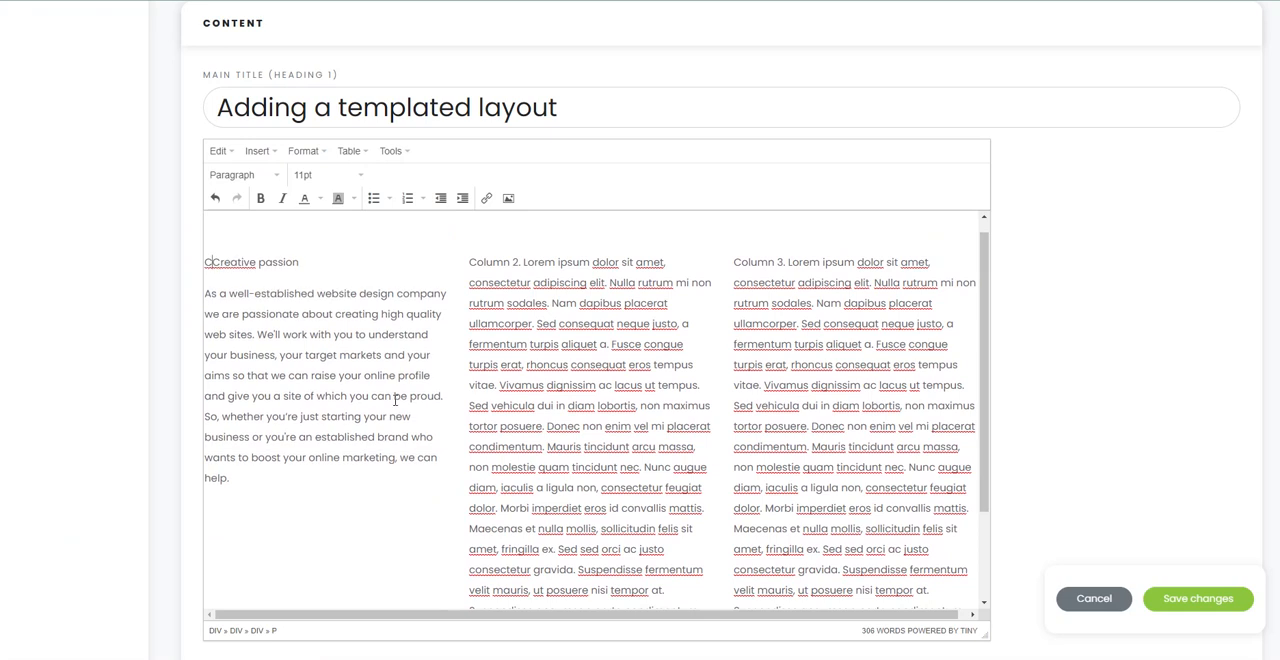
{"action": "key", "text": "BackSpace"}
Step: Replace the third column's placeholder text with the copied "Happy clients" text and delete the leftover placeholder characters around it
{"action": "left_click_drag", "start_coordinate": [742, 262], "coordinate": [954, 486]}
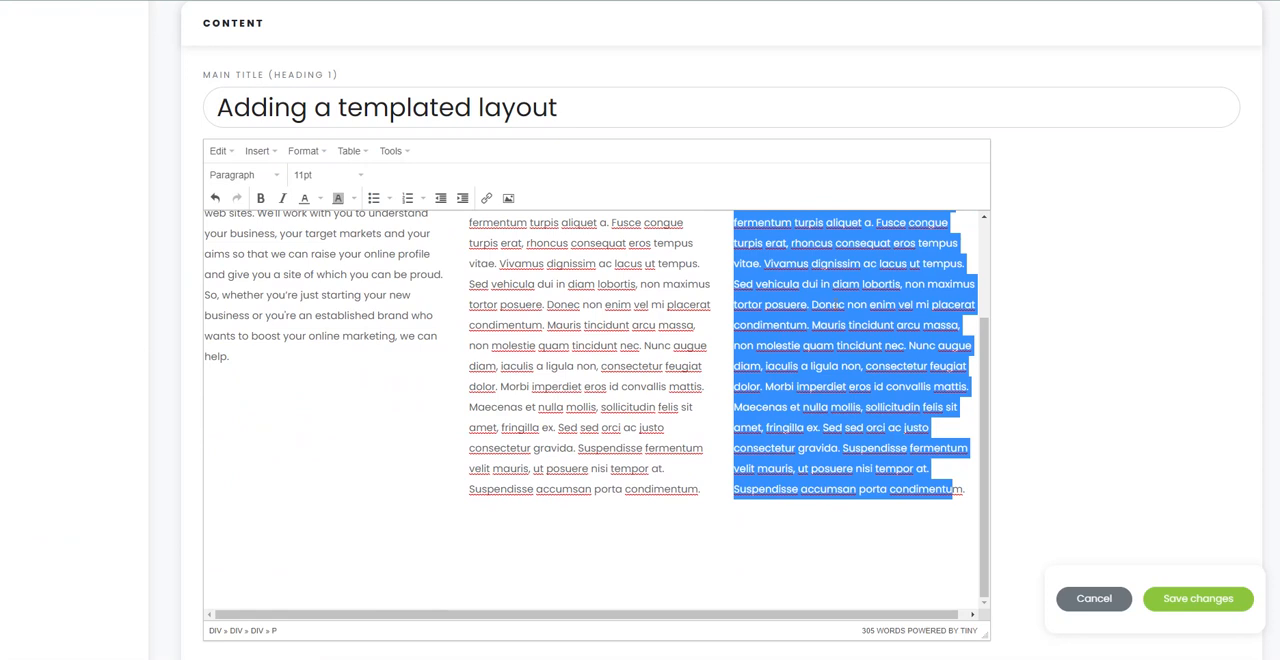
{"action": "key", "text": "ctrl+v"}
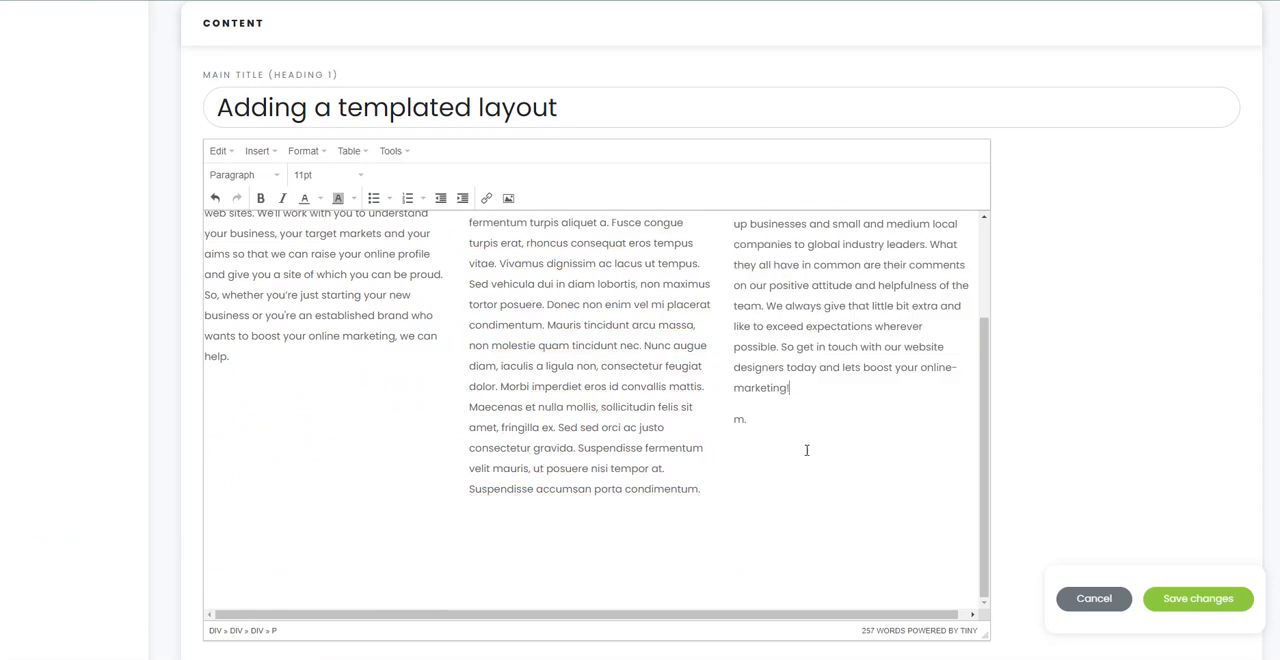
{"action": "key", "text": "Delete"}
{"action": "key", "text": "Delete"}
{"action": "key", "text": "Delete"}
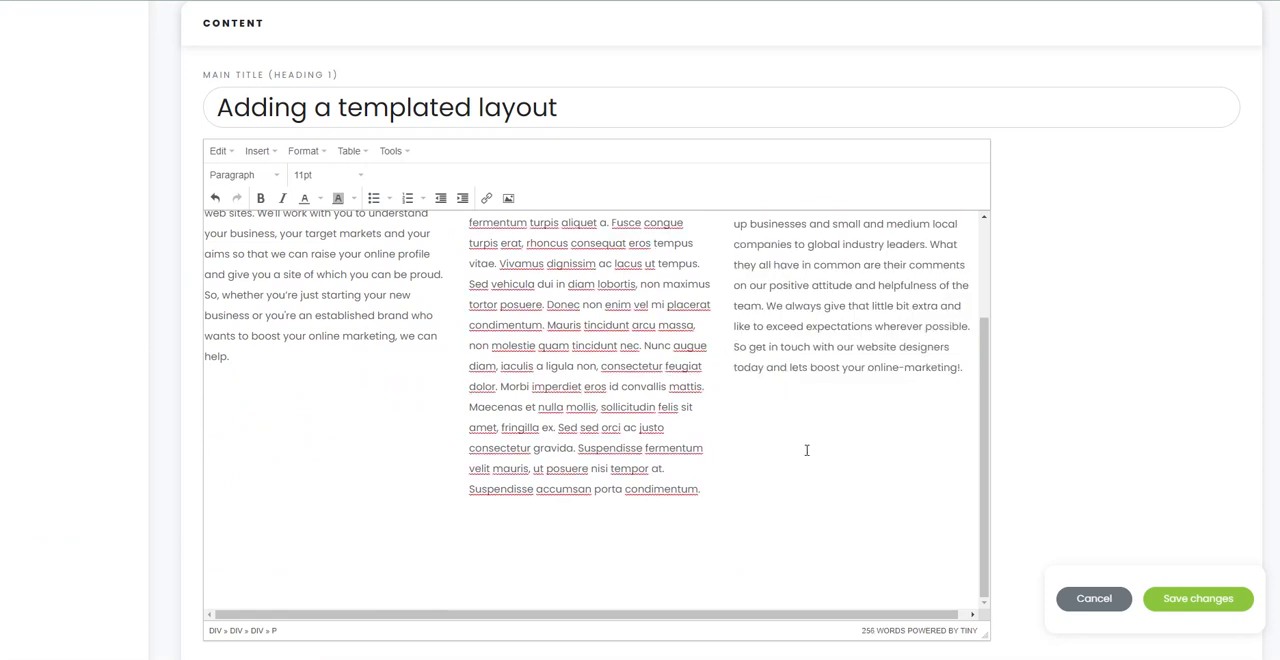
{"action": "scroll", "coordinate": [800, 449], "scroll_direction": "up", "scroll_amount": 3}
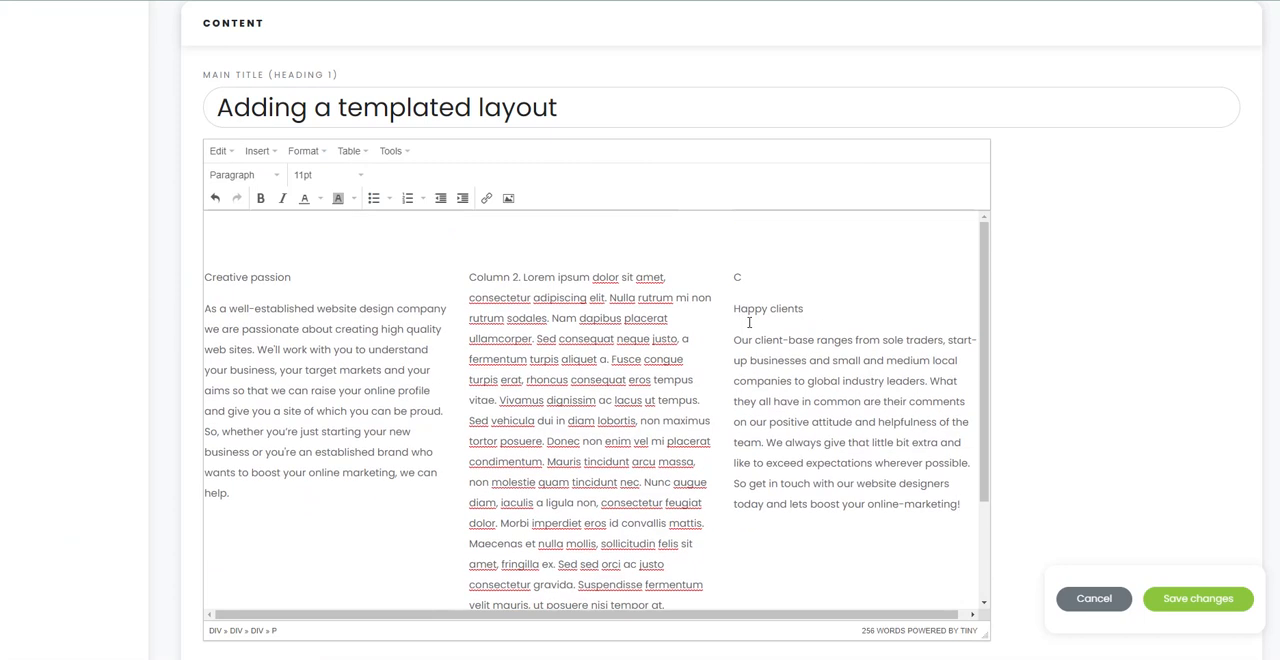
{"action": "left_click", "coordinate": [735, 309]}
{"action": "key", "text": "BackSpace"}
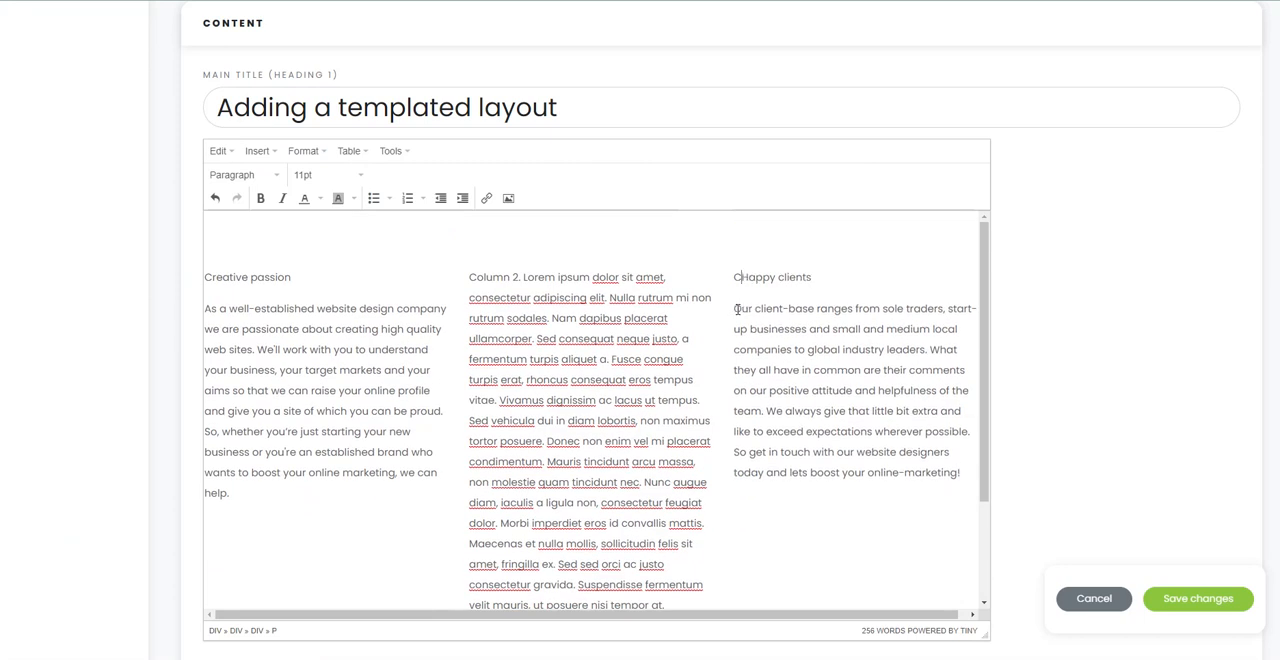
{"action": "key", "text": "BackSpace"}
Step: Format the "Happy clients" line in the third column as Heading 3
{"action": "left_click_drag", "start_coordinate": [820, 277], "coordinate": [742, 288]}
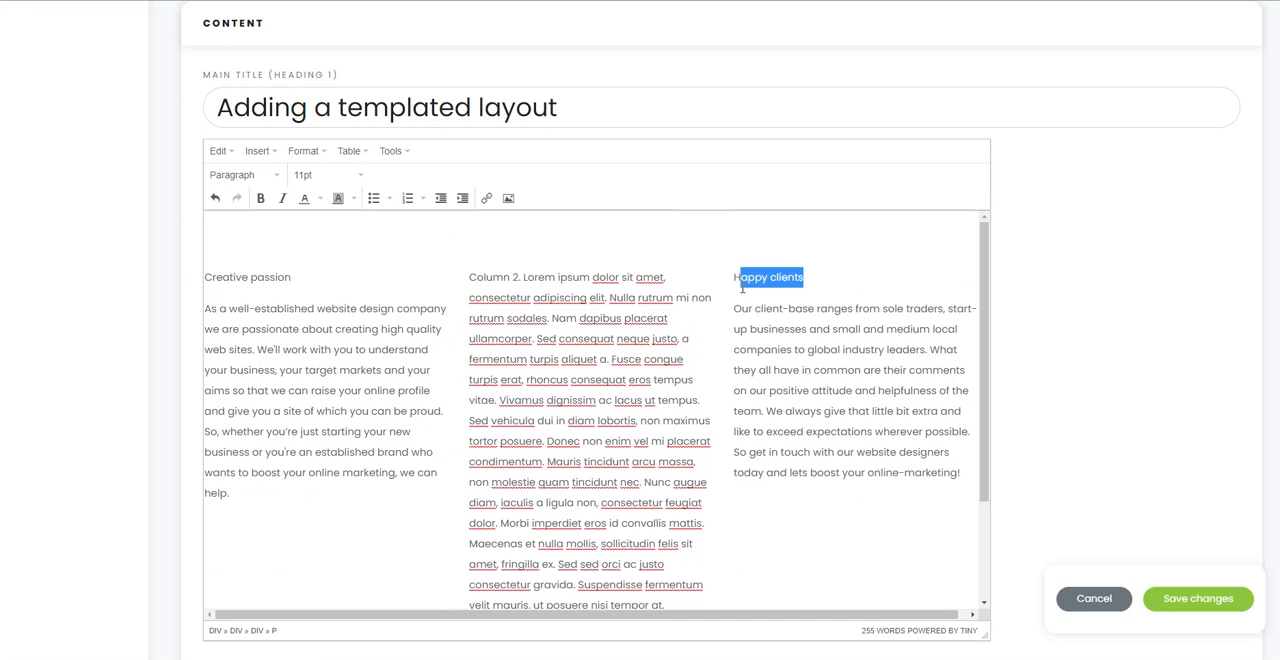
{"action": "left_click", "coordinate": [740, 287]}
{"action": "triple_click", "coordinate": [737, 286]}
{"action": "left_click", "coordinate": [228, 178]}
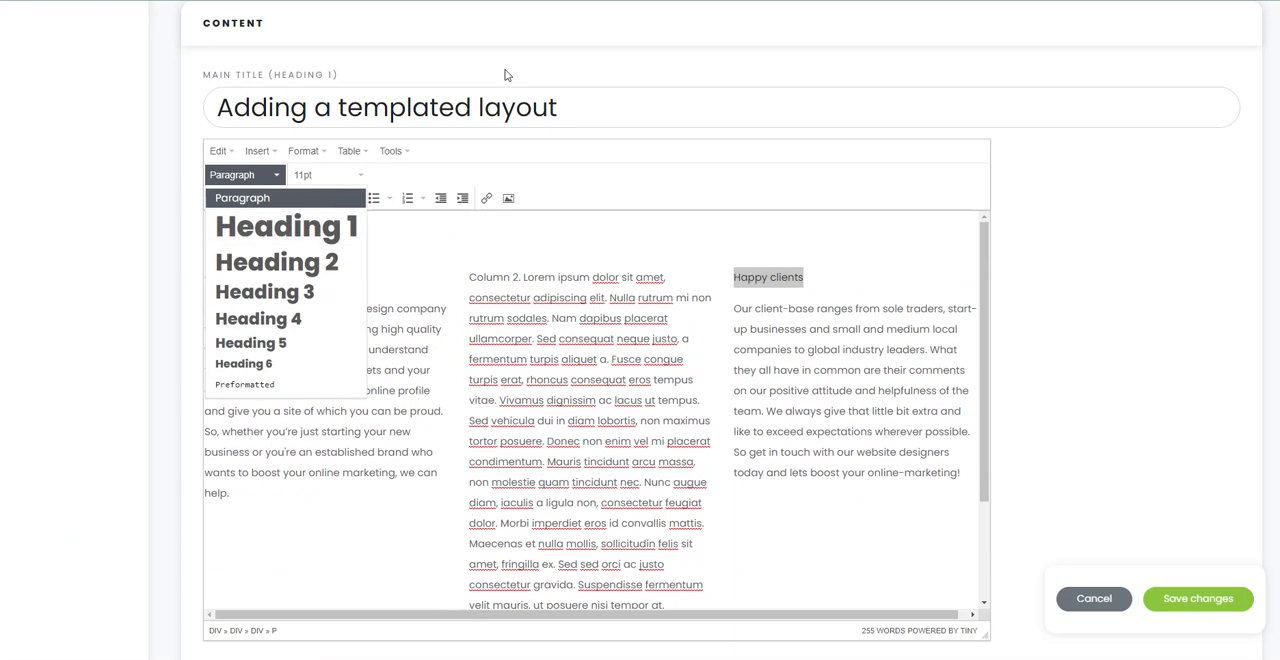
{"action": "left_click_drag", "start_coordinate": [611, 98], "coordinate": [206, 111]}
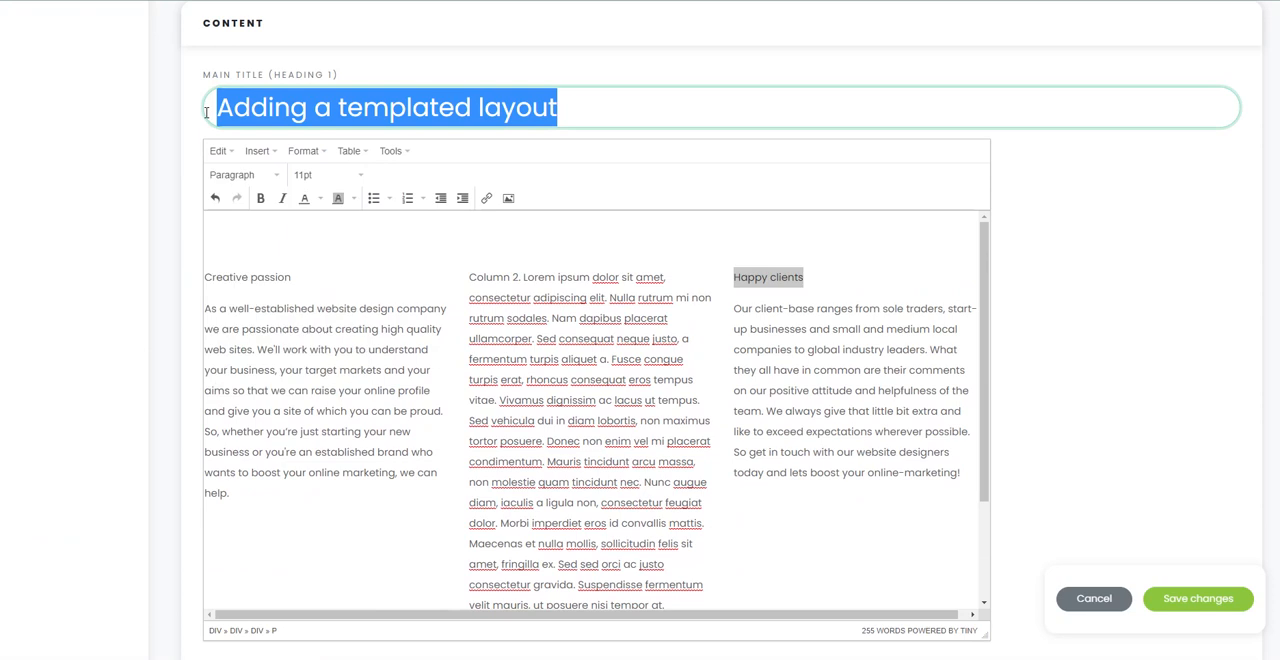
{"action": "left_click_drag", "start_coordinate": [877, 289], "coordinate": [734, 277]}
{"action": "left_click", "coordinate": [214, 198]}
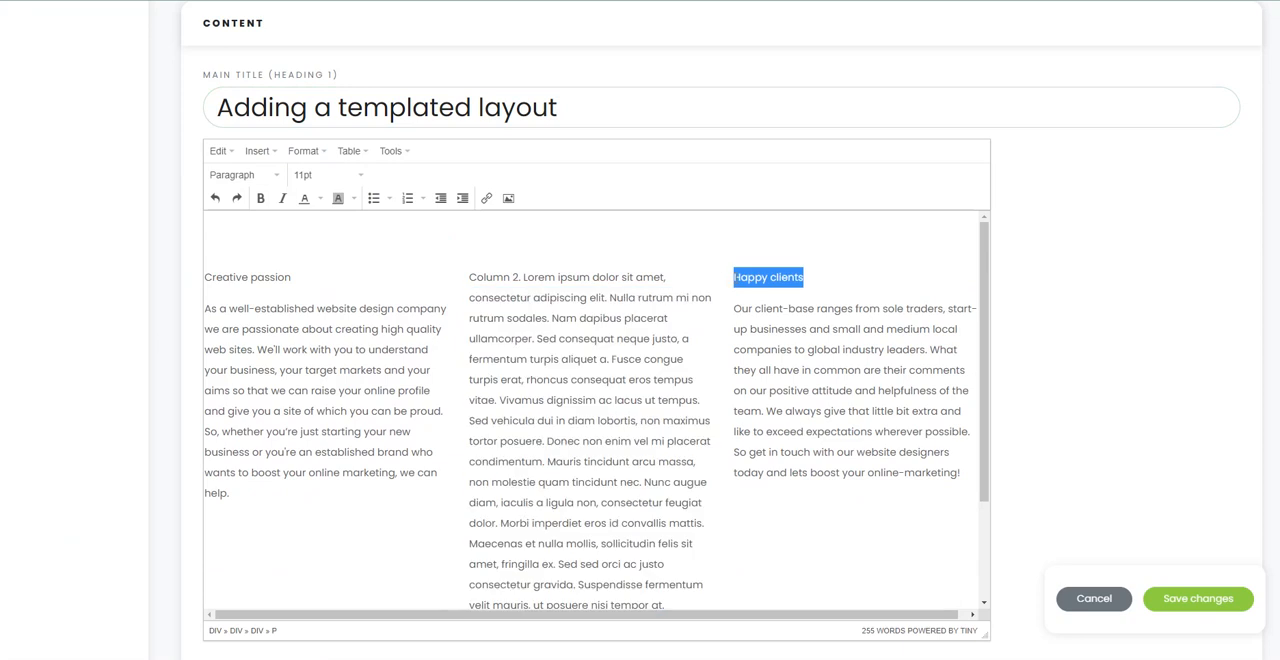
{"action": "left_click", "coordinate": [240, 179]}
{"action": "left_click", "coordinate": [268, 292]}
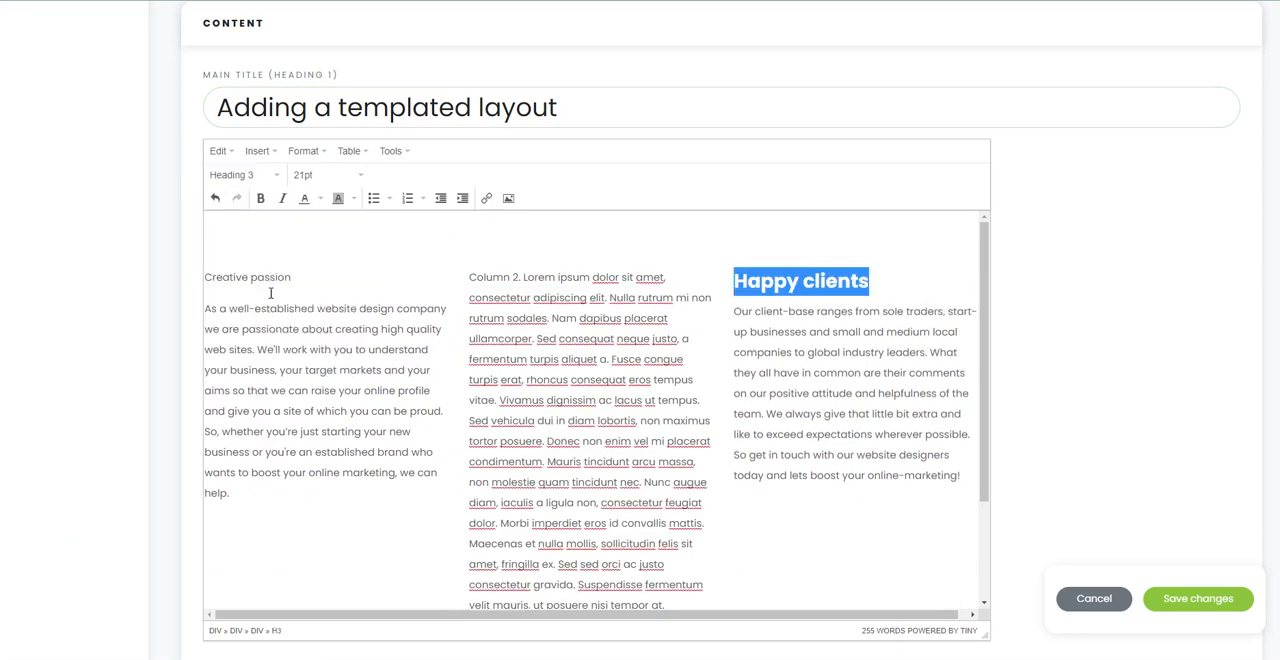
Step: Format the "Creative passion" line in the first column as Heading 3
{"action": "left_click_drag", "start_coordinate": [286, 280], "coordinate": [205, 279]}
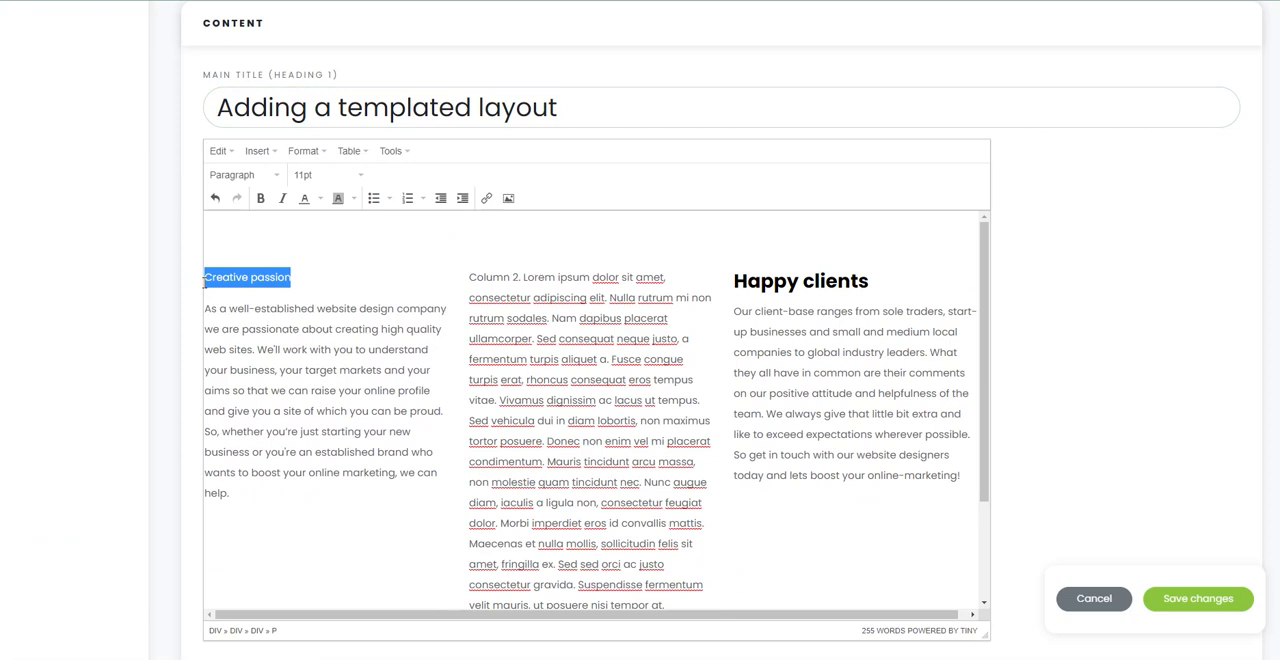
{"action": "left_click", "coordinate": [241, 178]}
{"action": "left_click", "coordinate": [280, 293]}
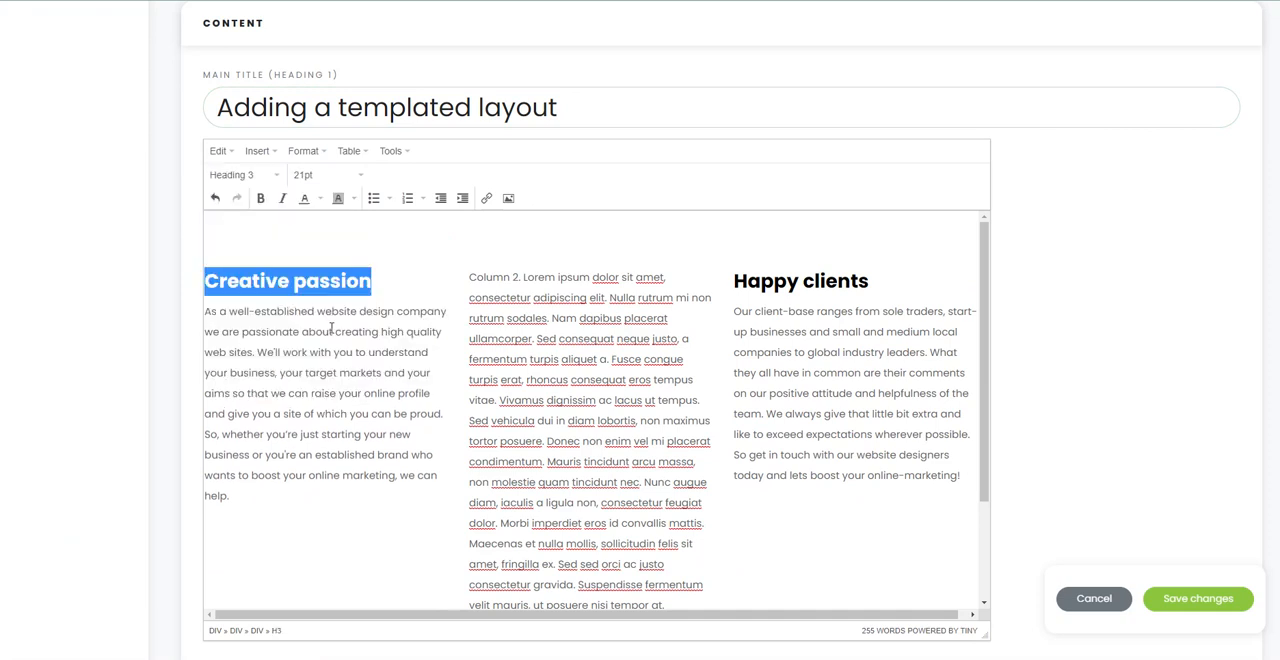
Step: Replace most of the middle column's placeholder text with the uploaded image sample-image-370.jpg, giving it the description "image description"
{"action": "left_click_drag", "start_coordinate": [470, 277], "coordinate": [690, 562]}
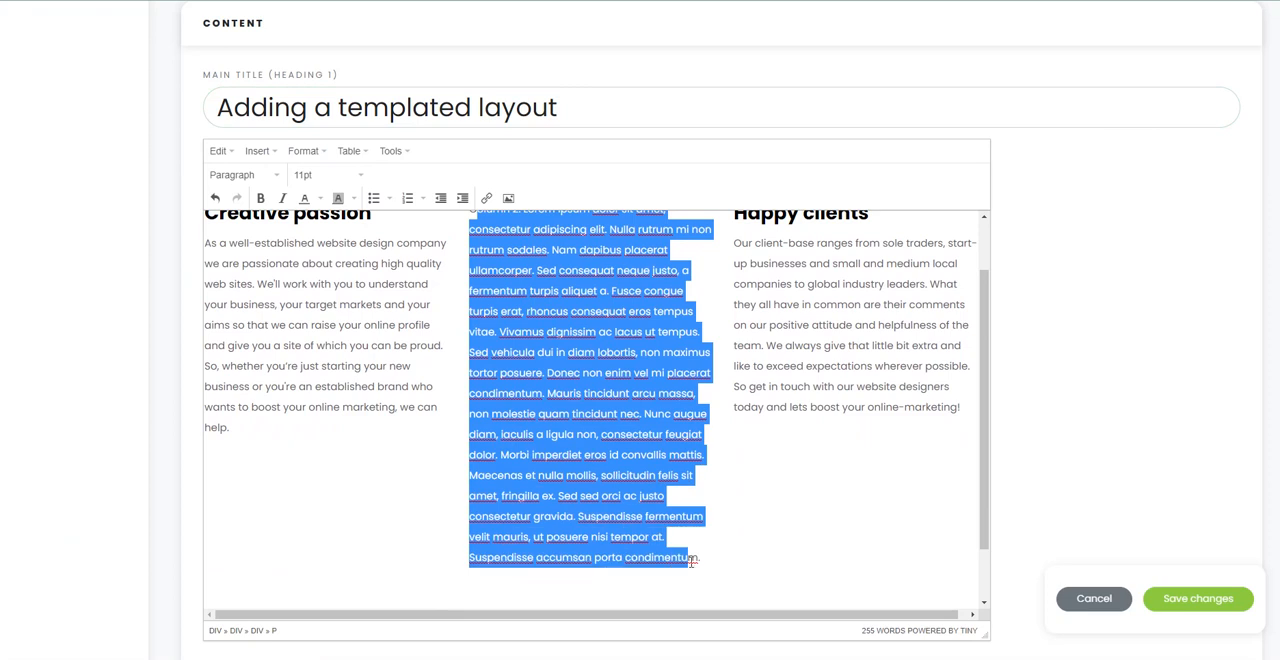
{"action": "key", "text": "Delete"}
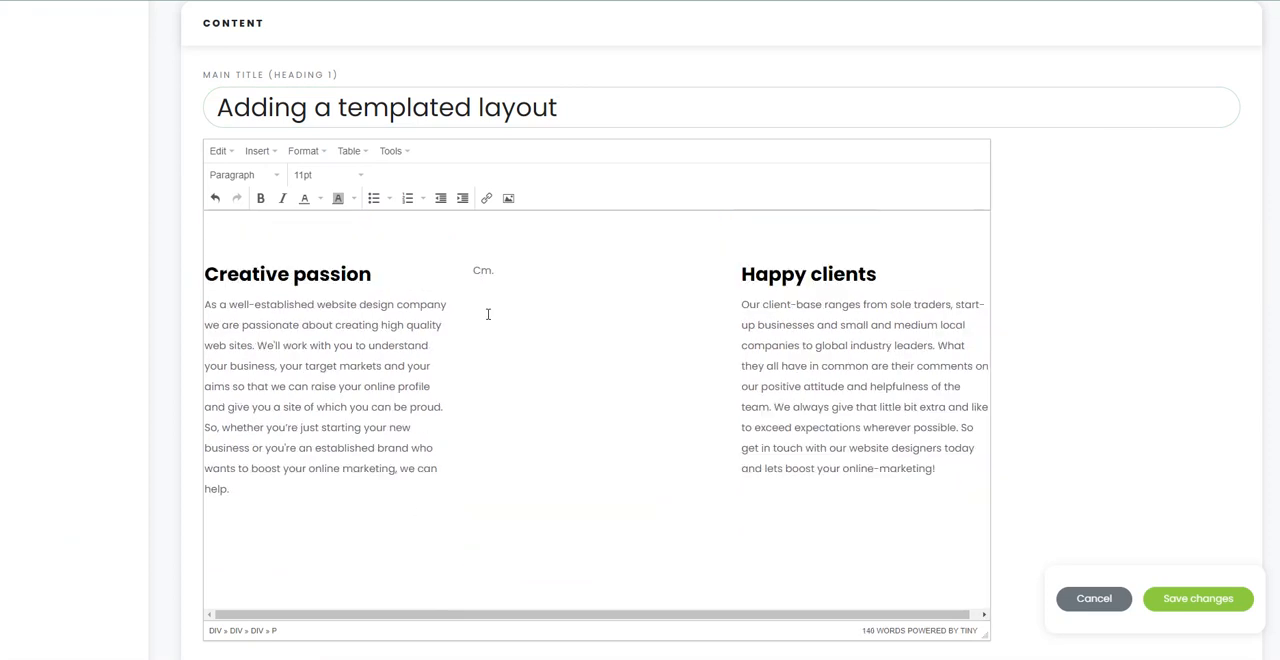
{"action": "left_click", "coordinate": [508, 201]}
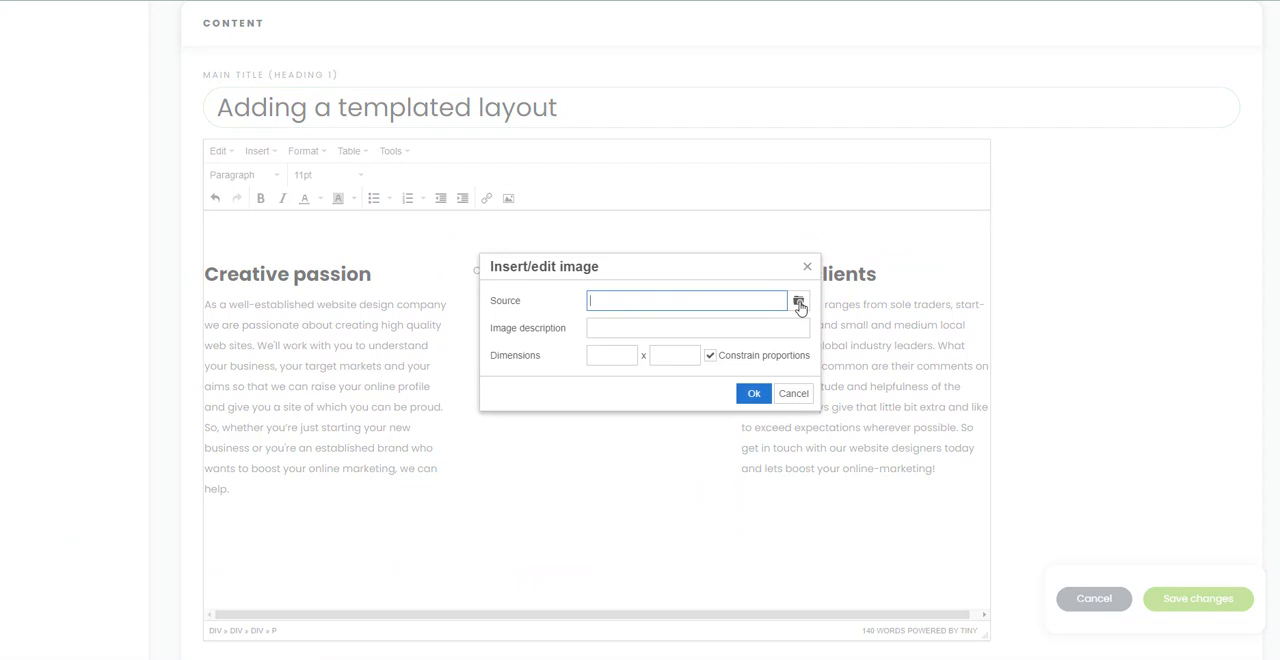
{"action": "left_click", "coordinate": [799, 304]}
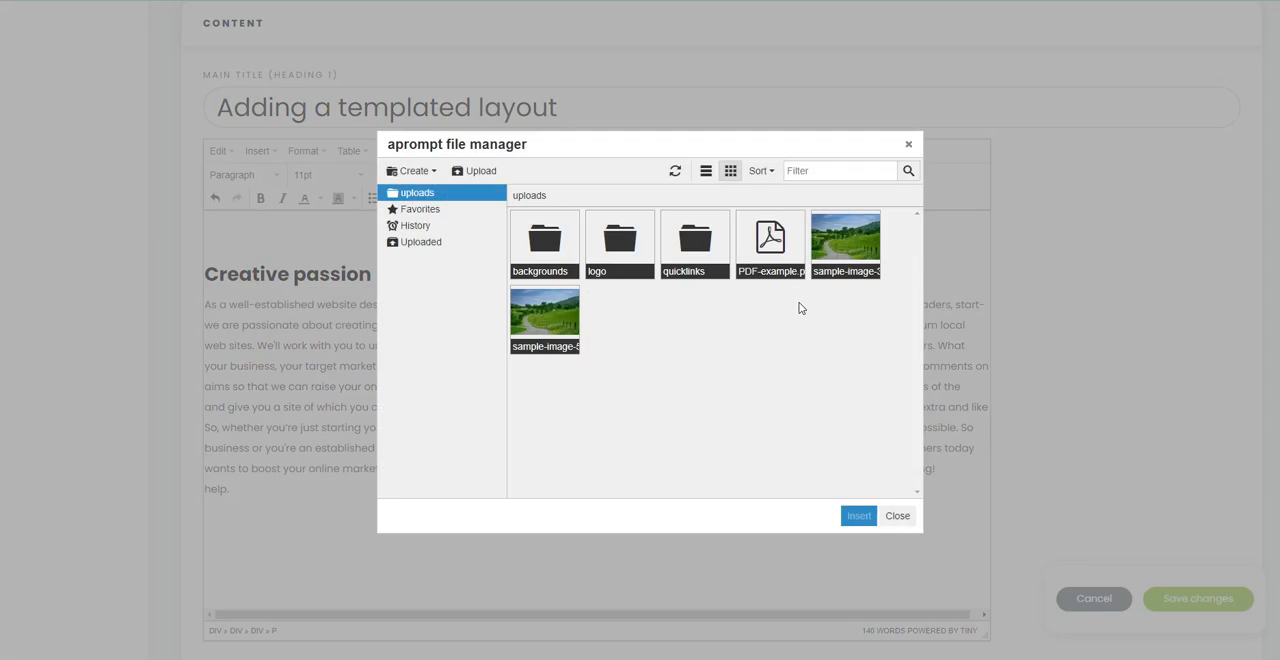
{"action": "double_click", "coordinate": [846, 246]}
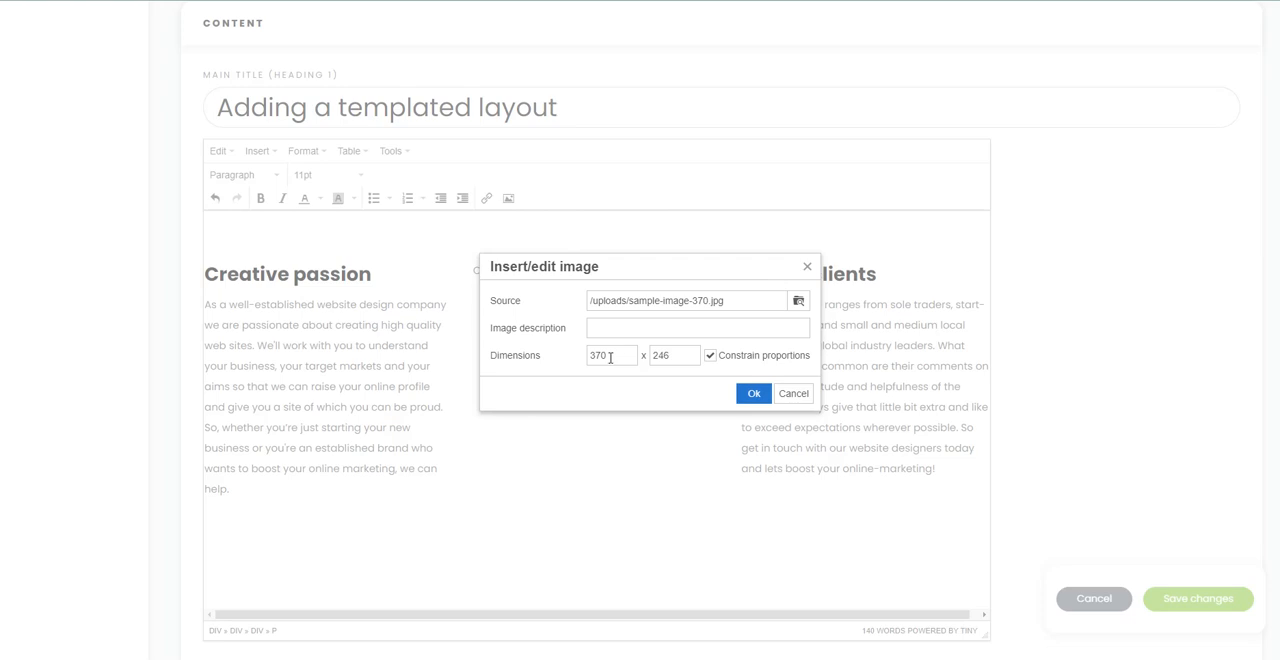
{"action": "left_click", "coordinate": [603, 327]}
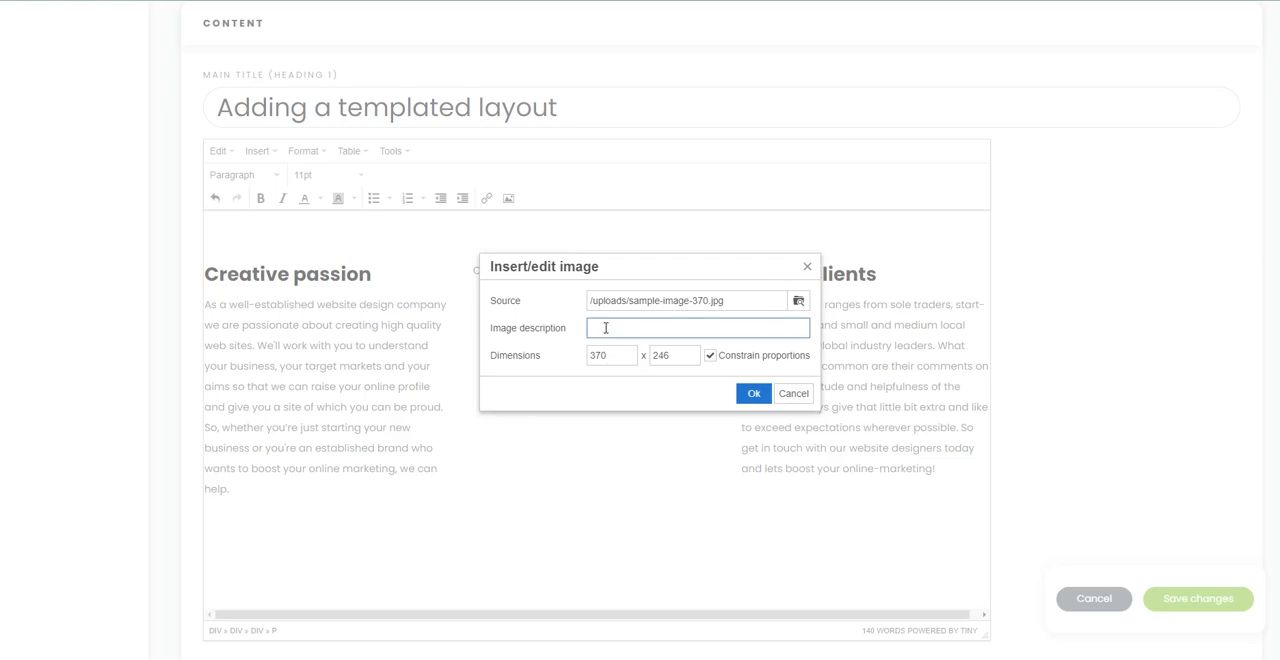
{"action": "type", "text": "image description"}
{"action": "left_click", "coordinate": [754, 394]}
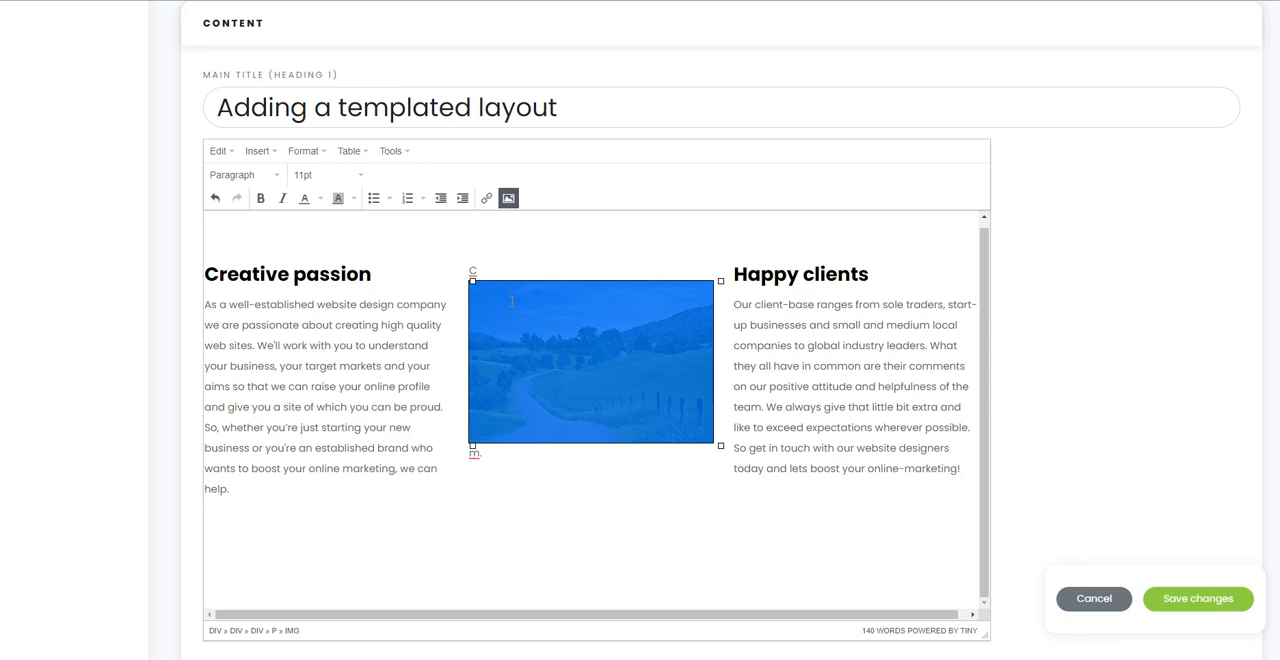
Step: Delete the leftover placeholder characters before and after the image in the middle column
{"action": "key", "text": "Left"}
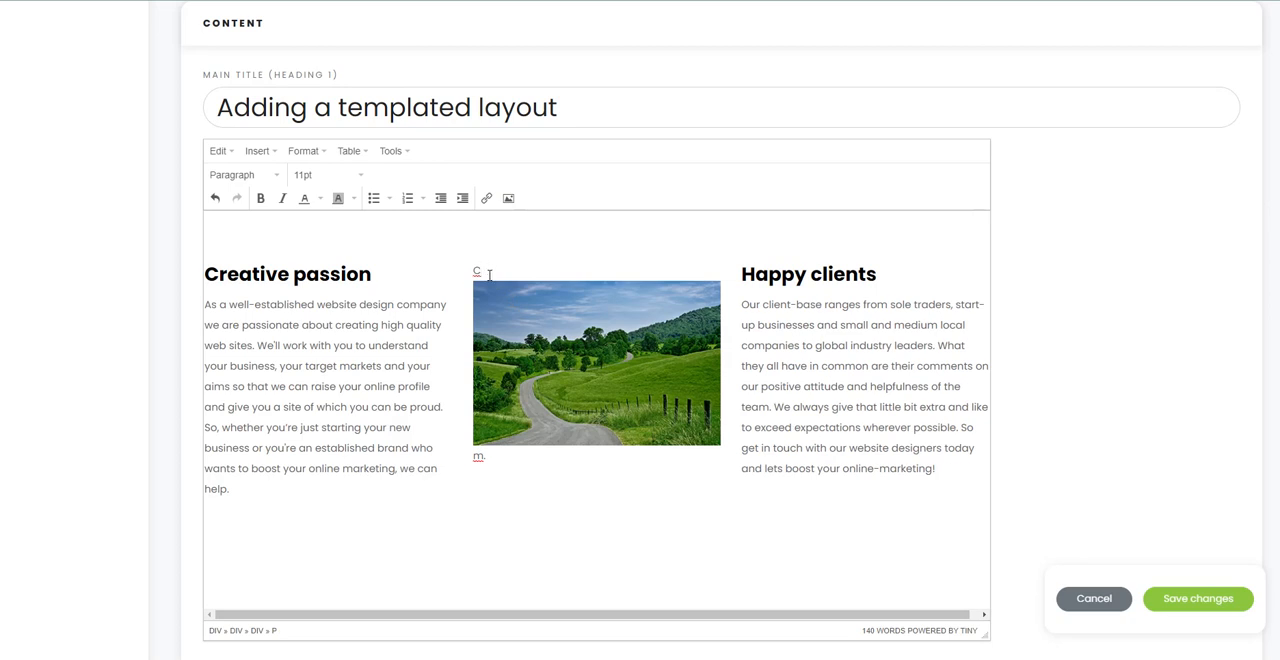
{"action": "key", "text": "BackSpace"}
{"action": "left_click", "coordinate": [524, 448]}
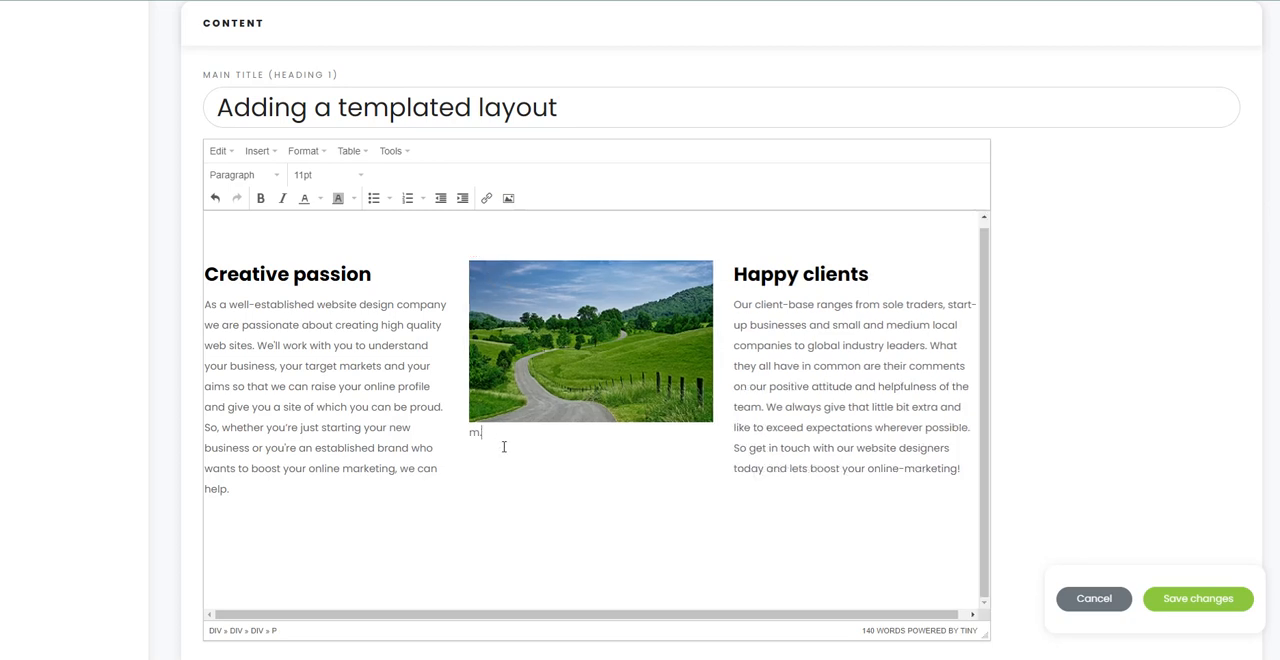
{"action": "key", "text": "BackSpace"}
{"action": "key", "text": "BackSpace"}
Step: Copy the sentence "We always give that little bit extra and like to exceed expectations wherever possible." into the empty line above the three columns
{"action": "left_click", "coordinate": [215, 239]}
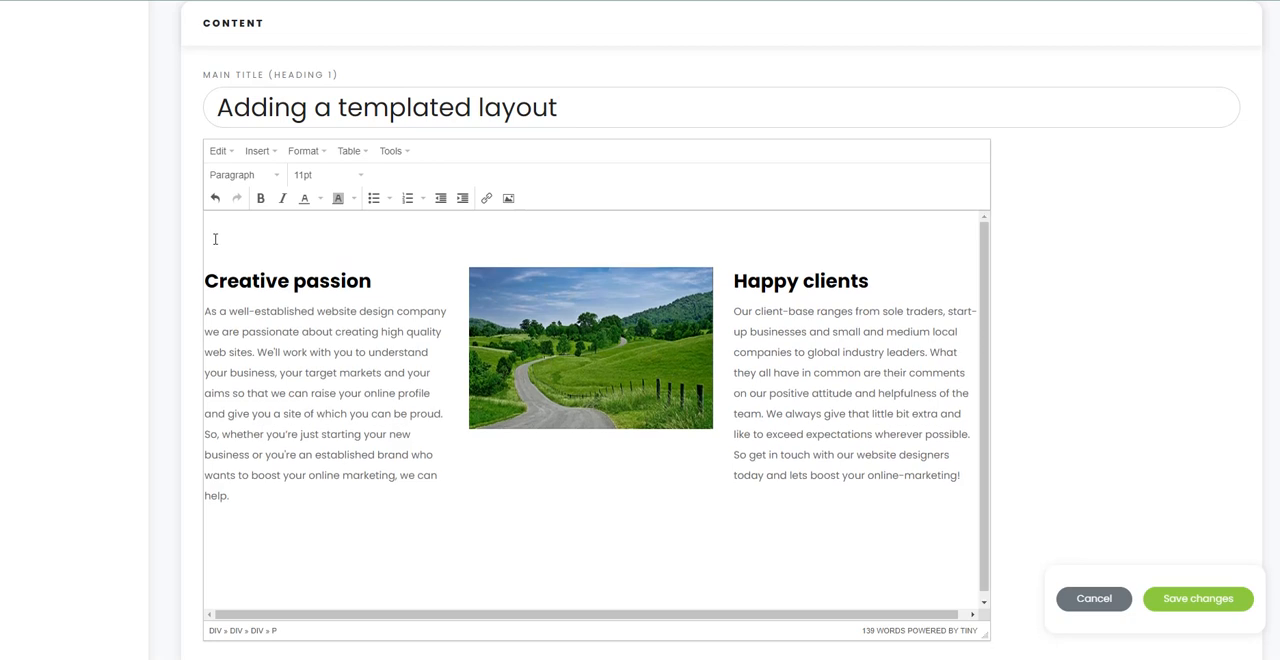
{"action": "left_click", "coordinate": [226, 225]}
{"action": "left_click_drag", "start_coordinate": [767, 413], "coordinate": [975, 433]}
{"action": "key", "text": "ctrl+c"}
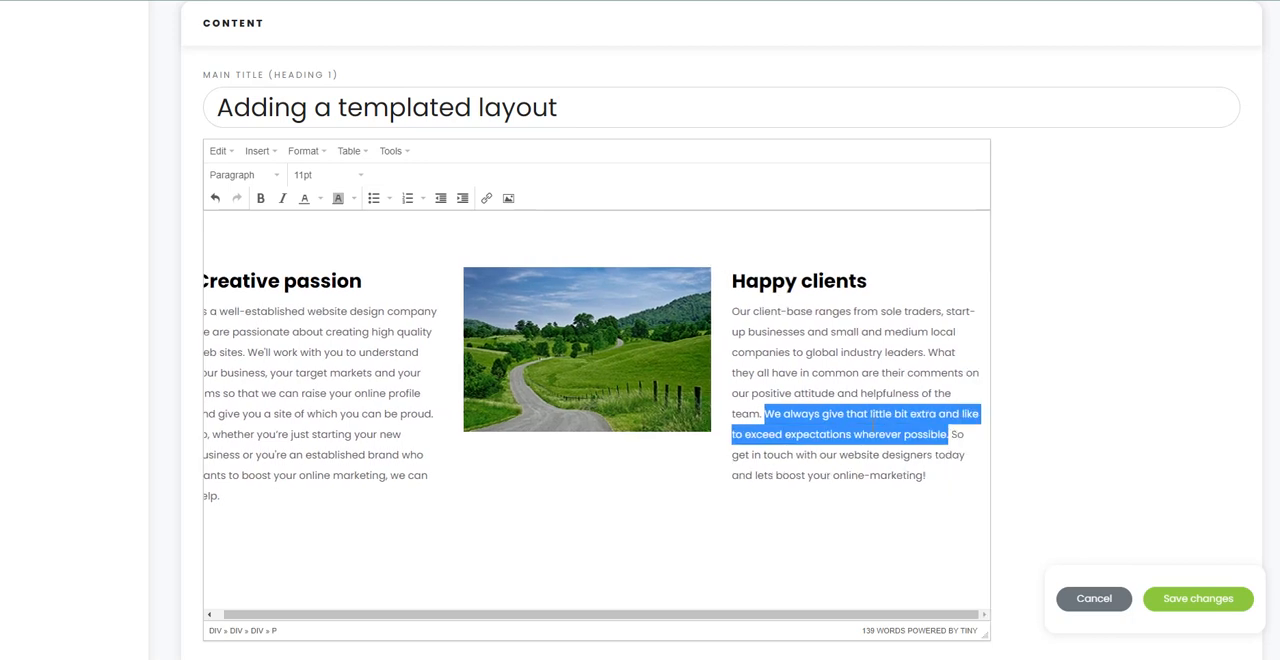
{"action": "scroll", "coordinate": [231, 305], "scroll_direction": "up", "scroll_amount": 3}
{"action": "scroll", "coordinate": [611, 471], "scroll_direction": "down", "scroll_amount": 3}
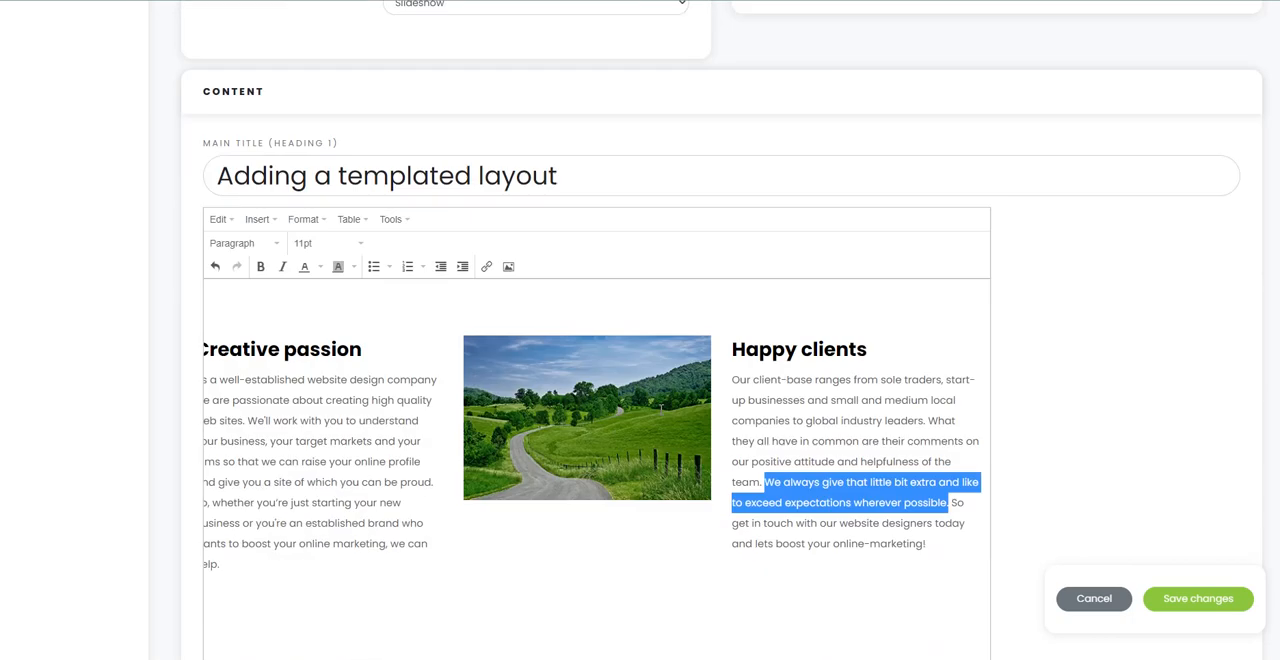
{"action": "left_click", "coordinate": [299, 325]}
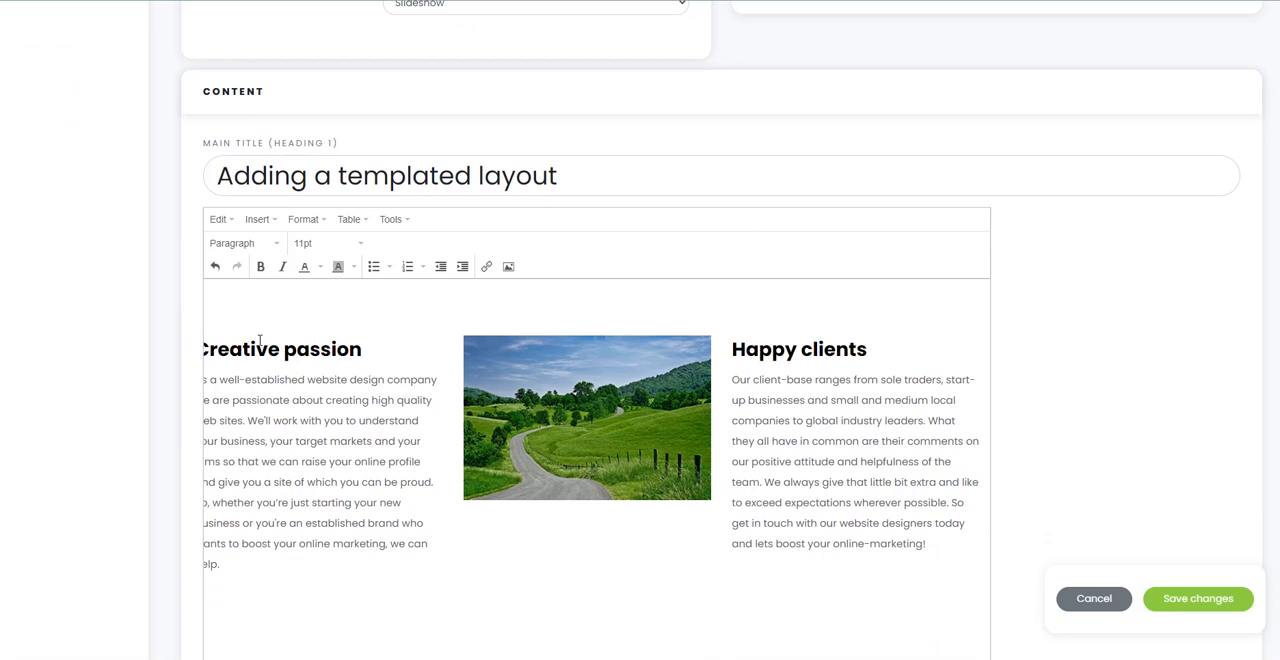
{"action": "key", "text": "ctrl+v"}
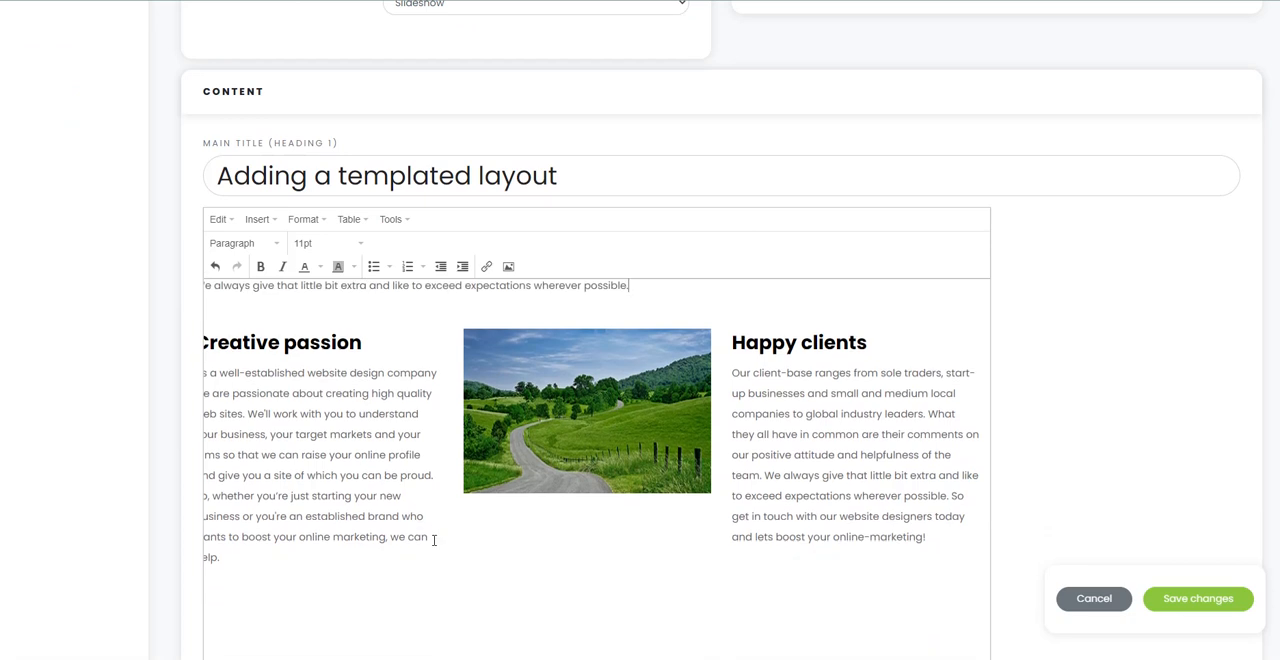
Step: Paste the same copied sentence into the empty line below the three columns and save the page changes
{"action": "left_click", "coordinate": [254, 611]}
{"action": "key", "text": "ctrl+v"}
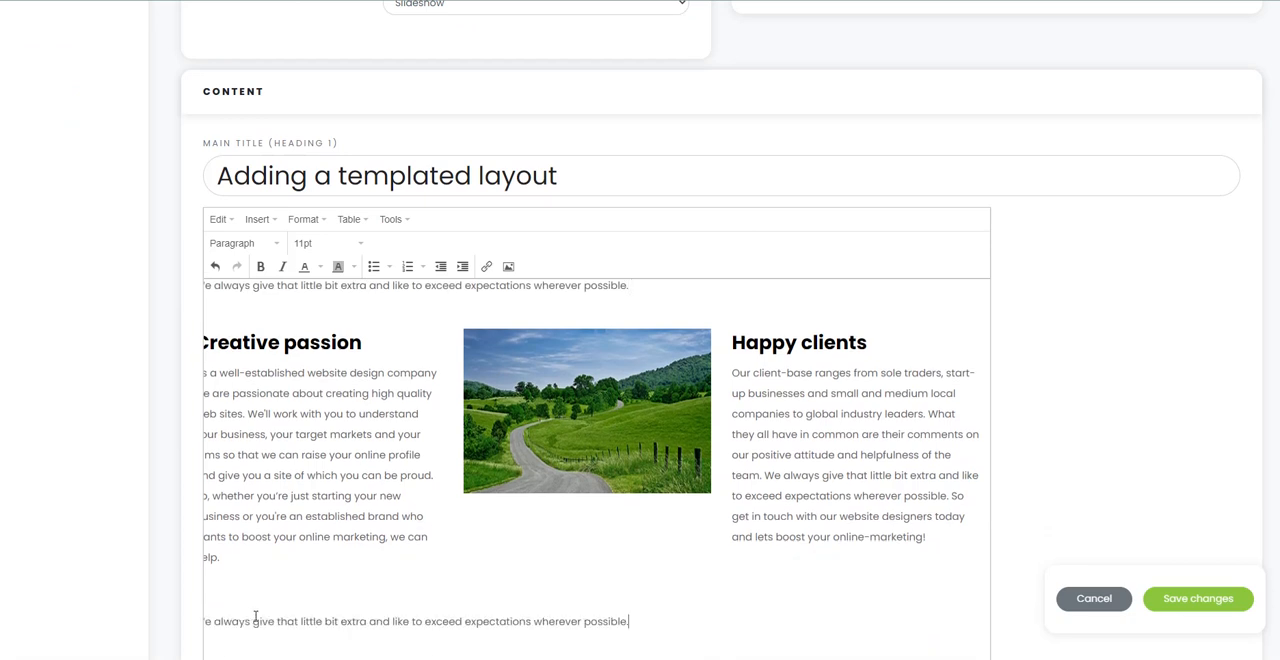
{"action": "left_click", "coordinate": [1198, 600]}
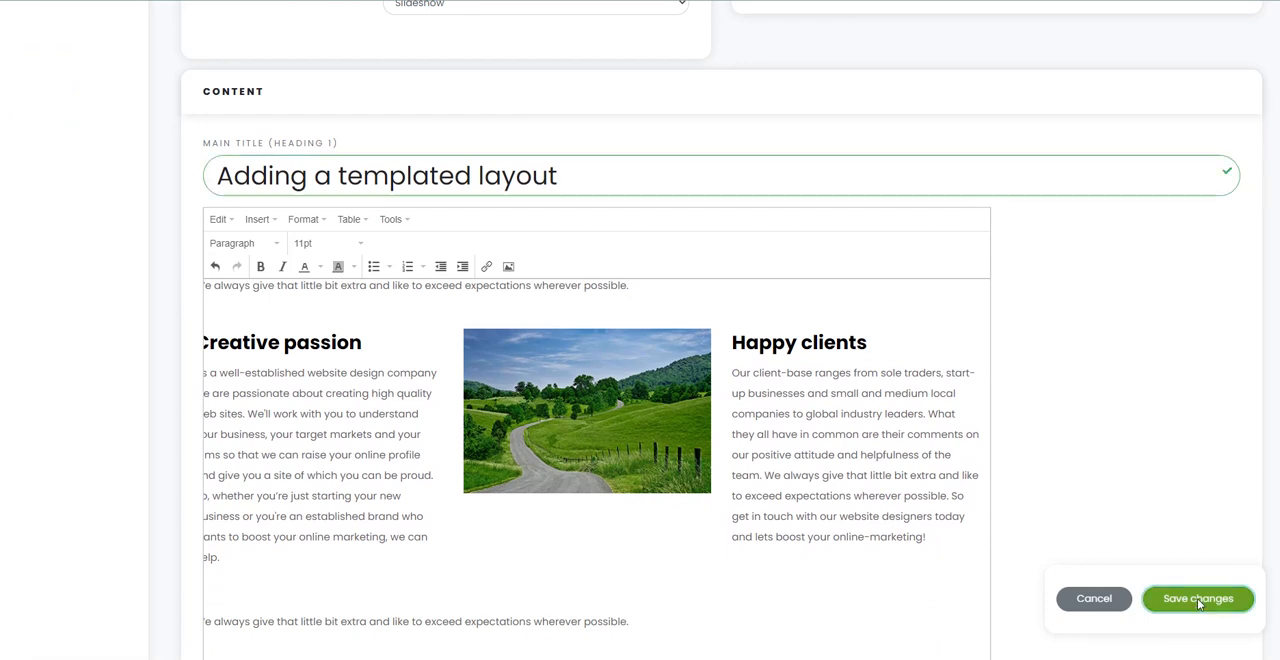